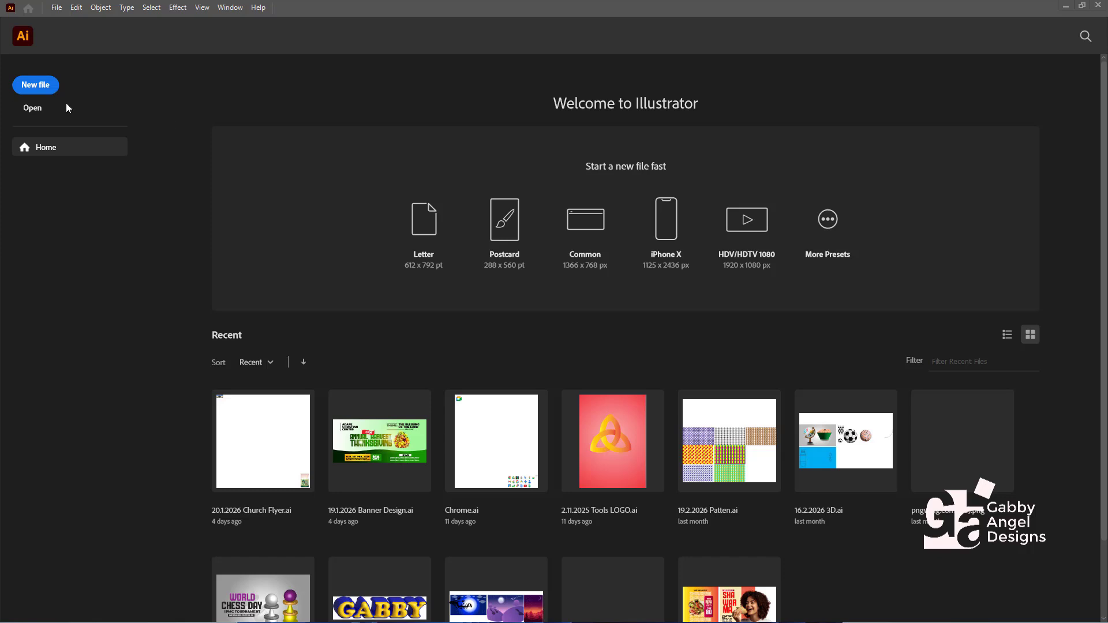
- Create a new print document from the A3 preset in landscape orientation with CMYK Color mode
{"action": "left_click", "coordinate": [33, 86]}
{"action": "left_click_drag", "start_coordinate": [571, 33], "coordinate": [583, 64]}
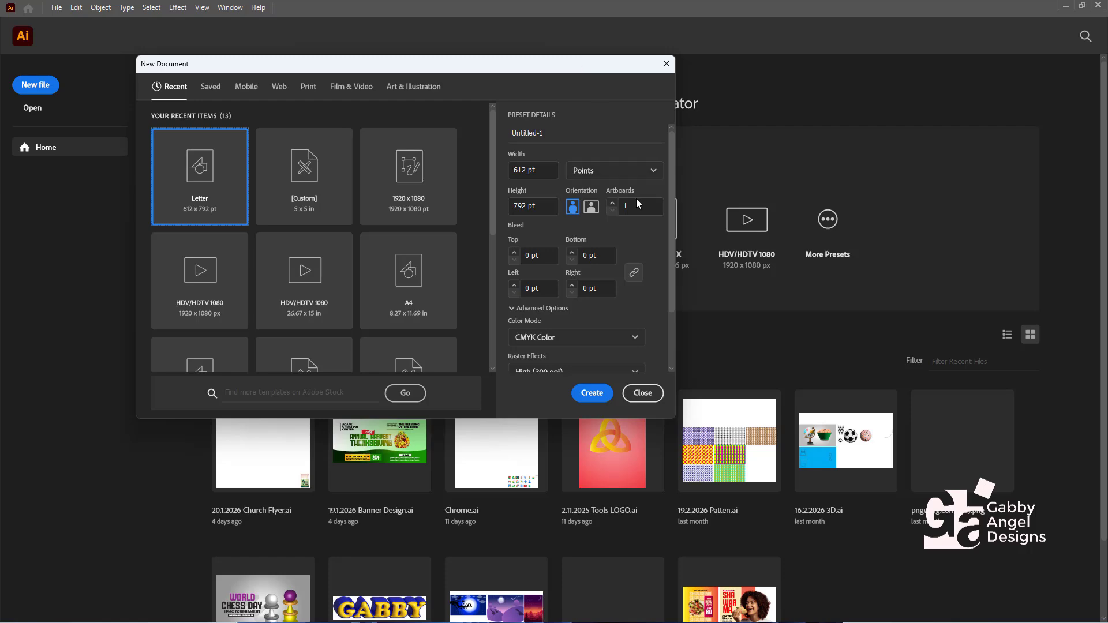
{"action": "left_click", "coordinate": [308, 86]}
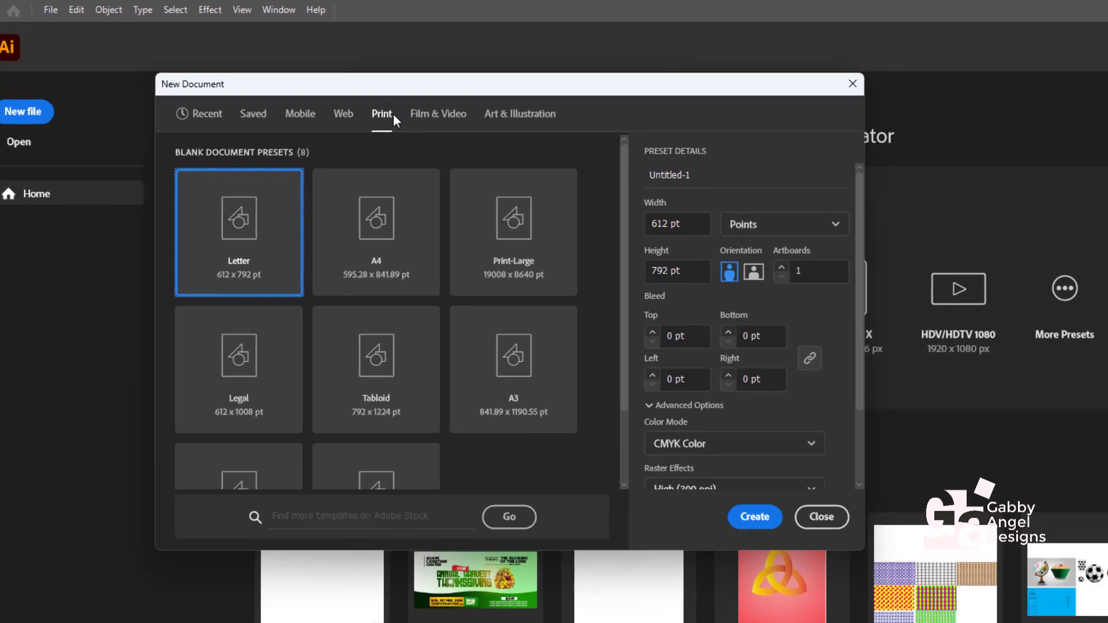
{"action": "left_click_drag", "start_coordinate": [622, 285], "coordinate": [622, 335]}
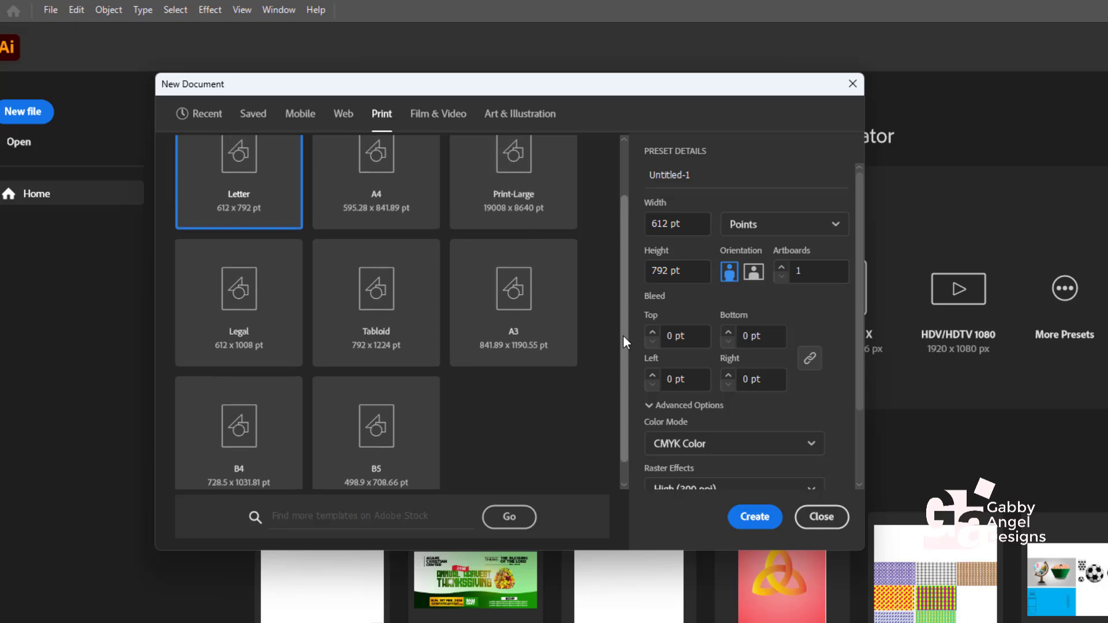
{"action": "left_click", "coordinate": [517, 310]}
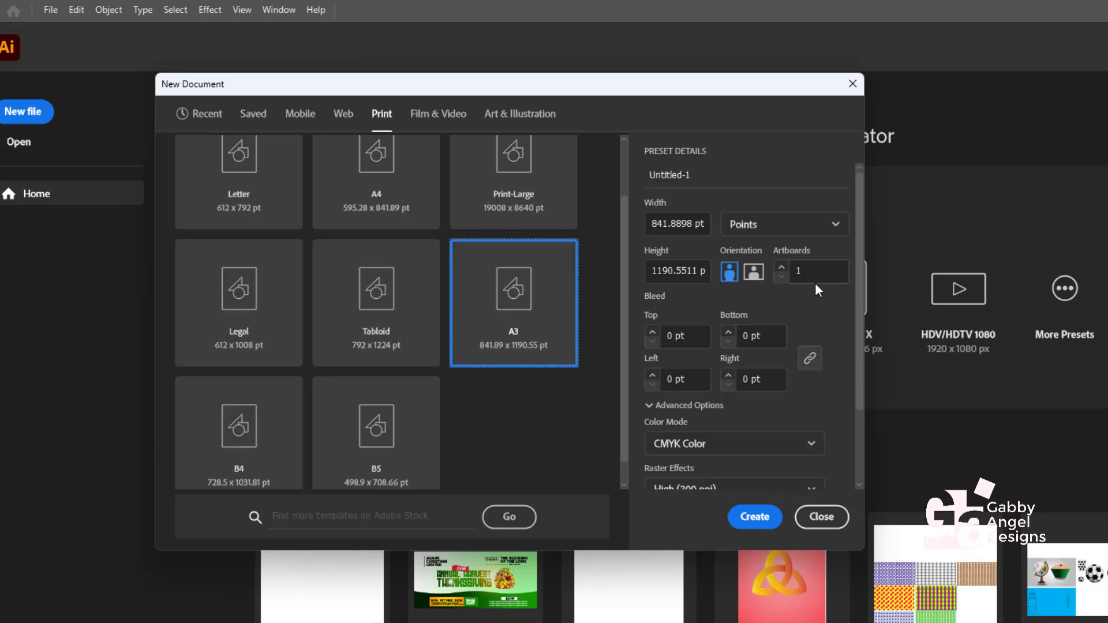
{"action": "left_click", "coordinate": [738, 270]}
{"action": "left_click", "coordinate": [754, 271]}
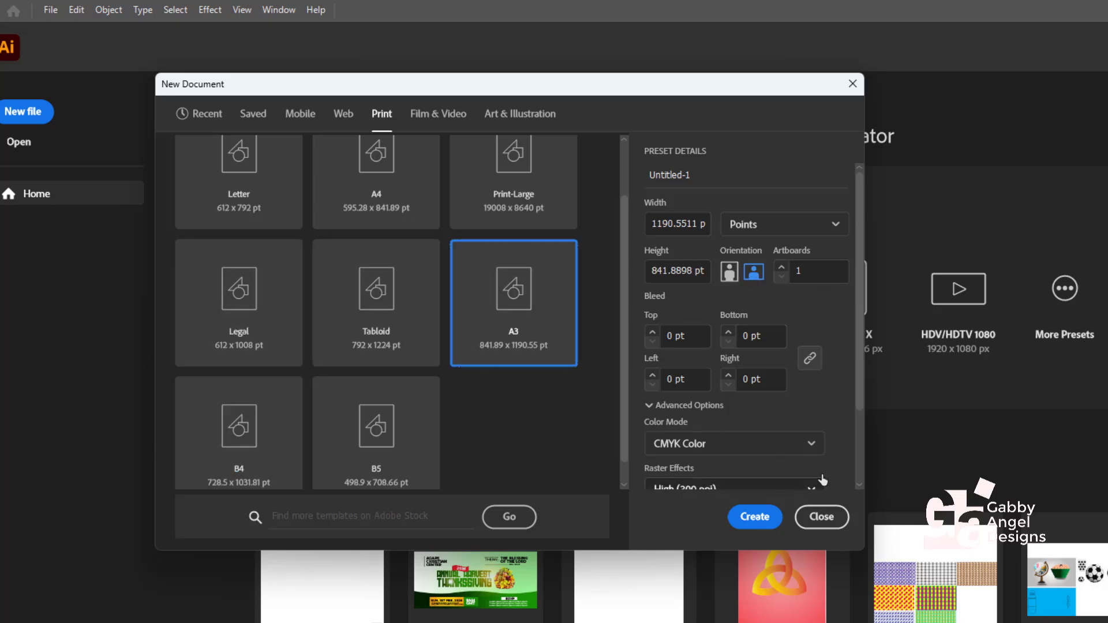
{"action": "left_click", "coordinate": [809, 454]}
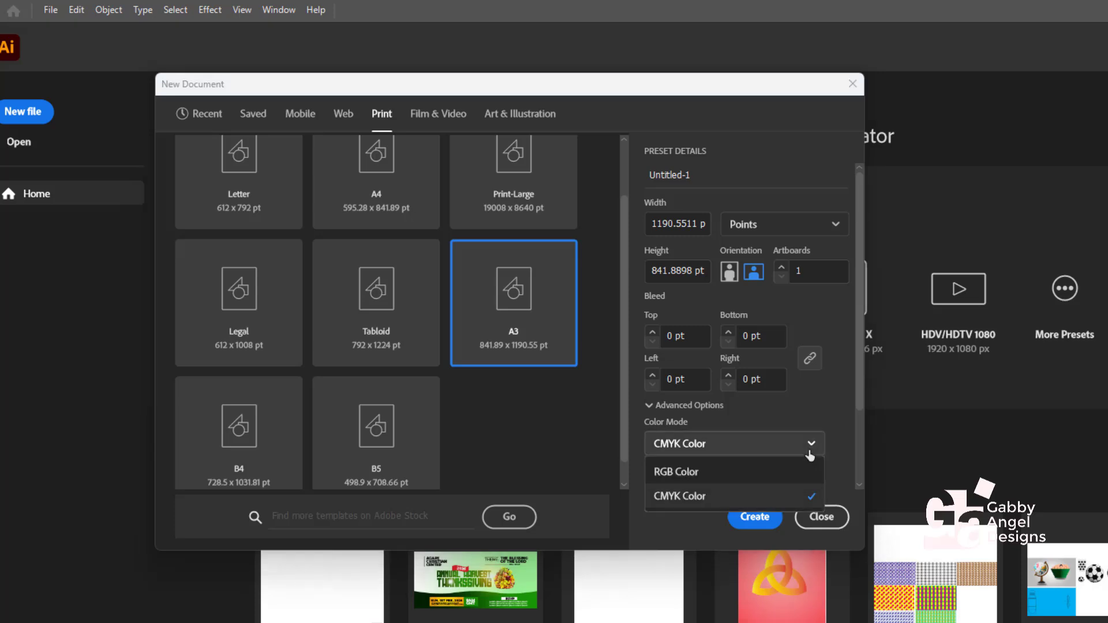
{"action": "left_click", "coordinate": [766, 526]}
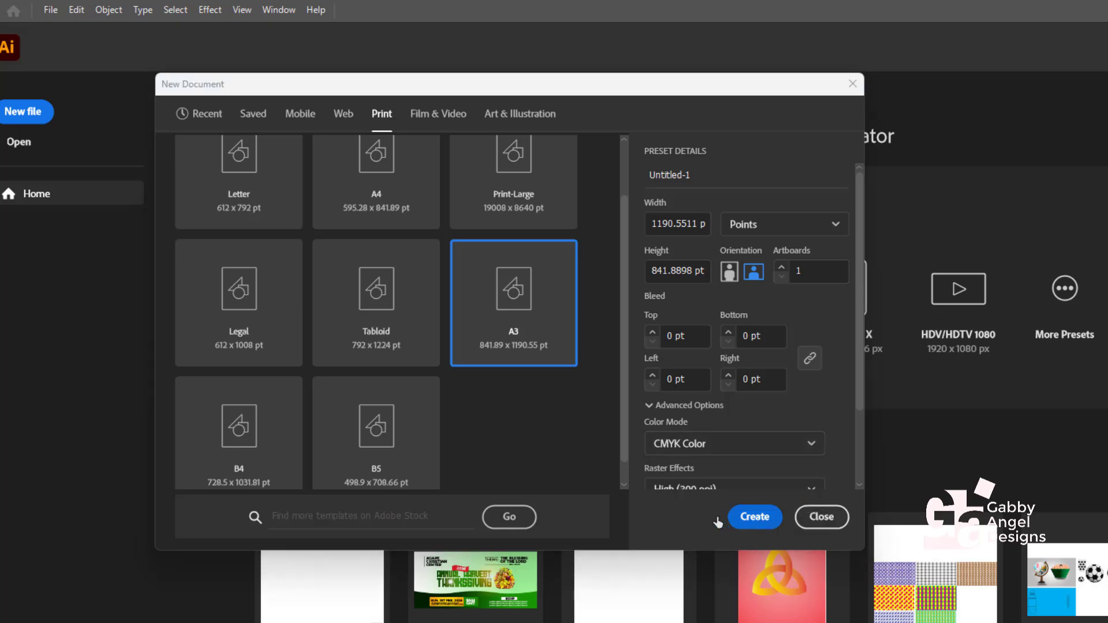
{"action": "left_click", "coordinate": [755, 517]}
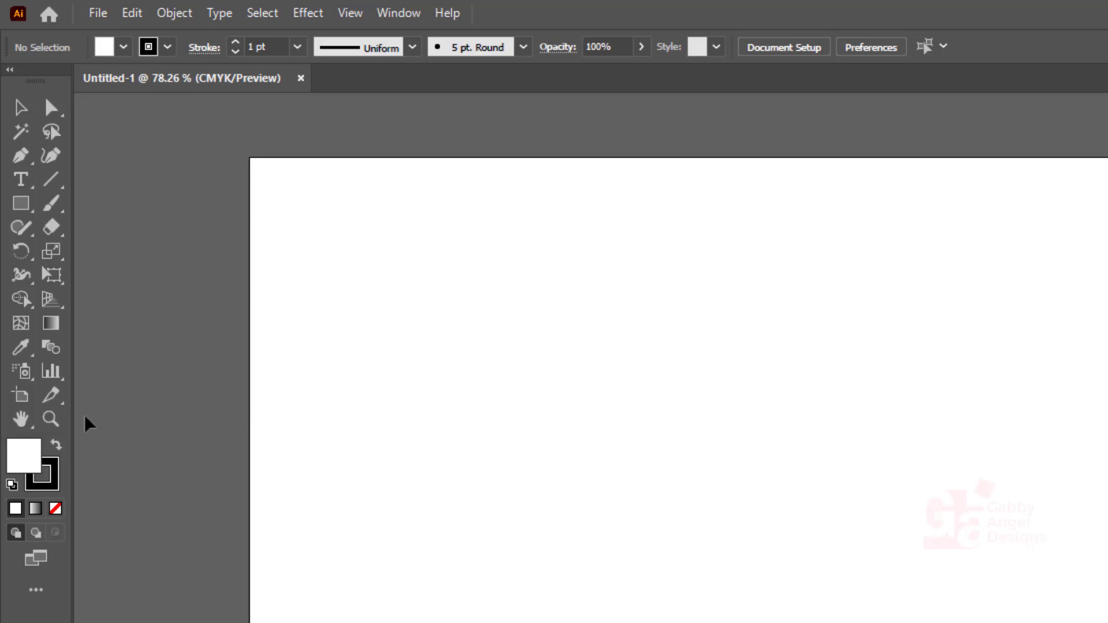
- Draw a circle about 296 pt across on the artboard with the Ellipse tool
{"action": "left_click", "coordinate": [32, 211]}
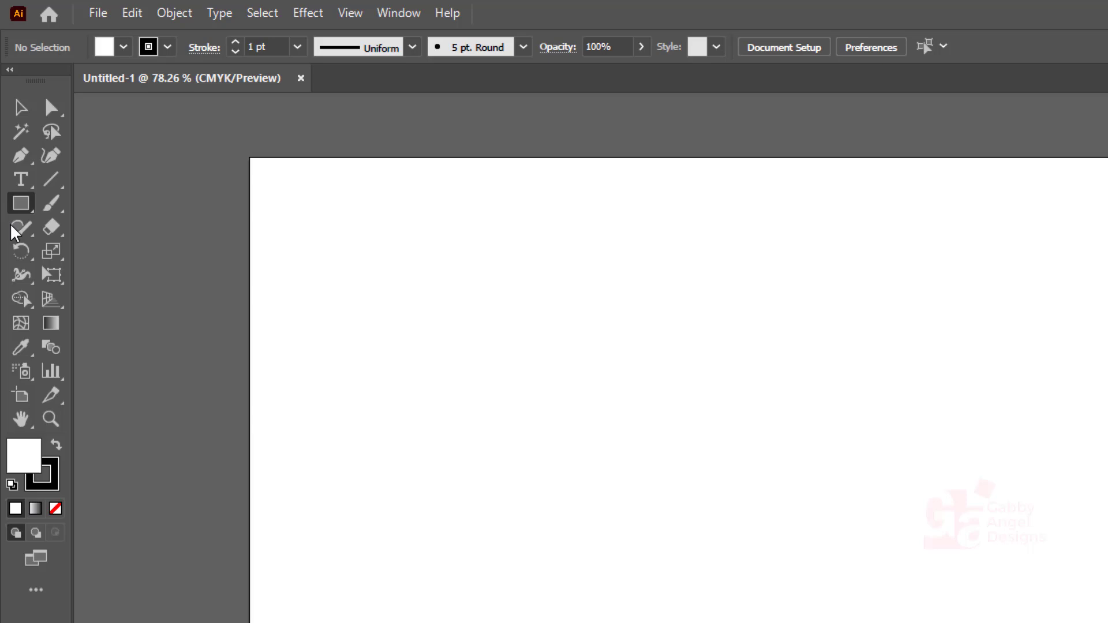
{"action": "left_click", "coordinate": [21, 203]}
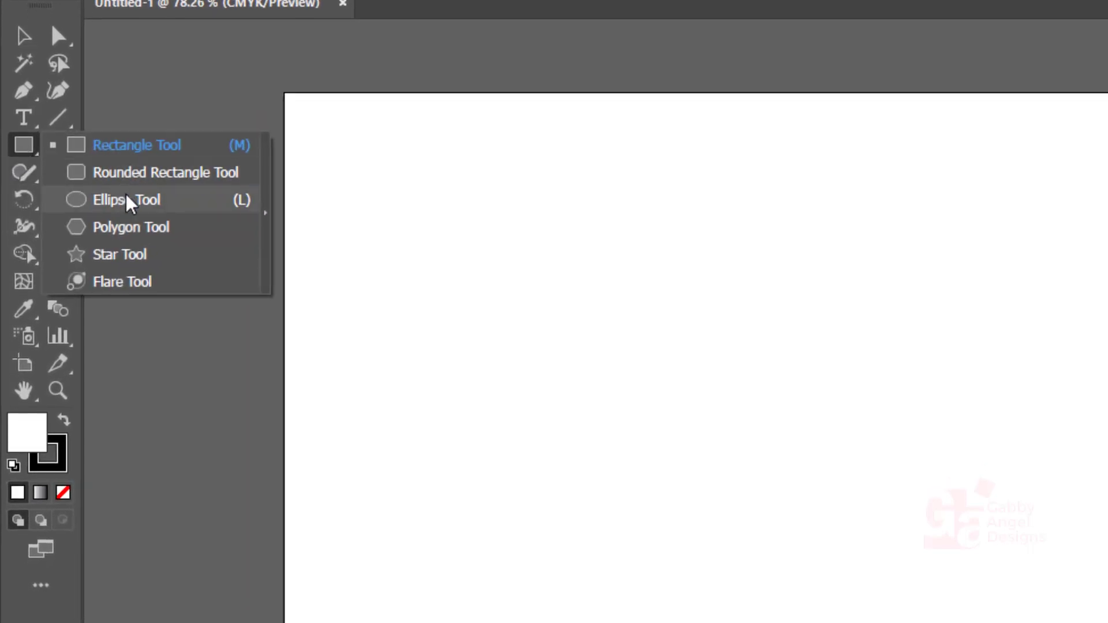
{"action": "left_click", "coordinate": [128, 202]}
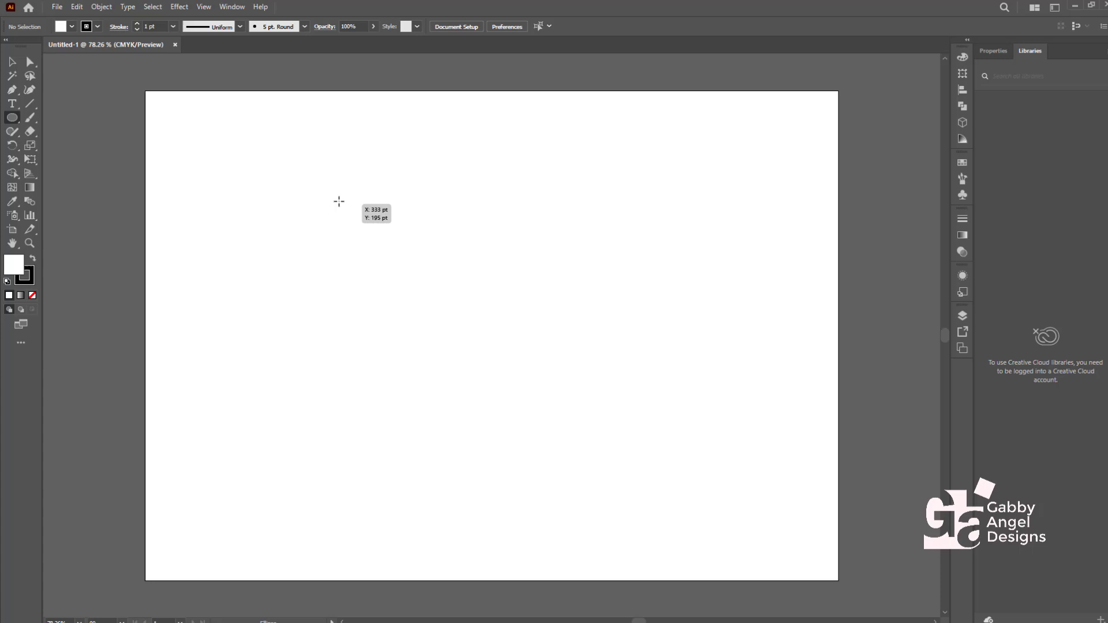
{"action": "left_click_drag", "start_coordinate": [659, 307], "coordinate": [864, 551]}
{"action": "left_click_drag", "start_coordinate": [440, 326], "coordinate": [491, 371]}
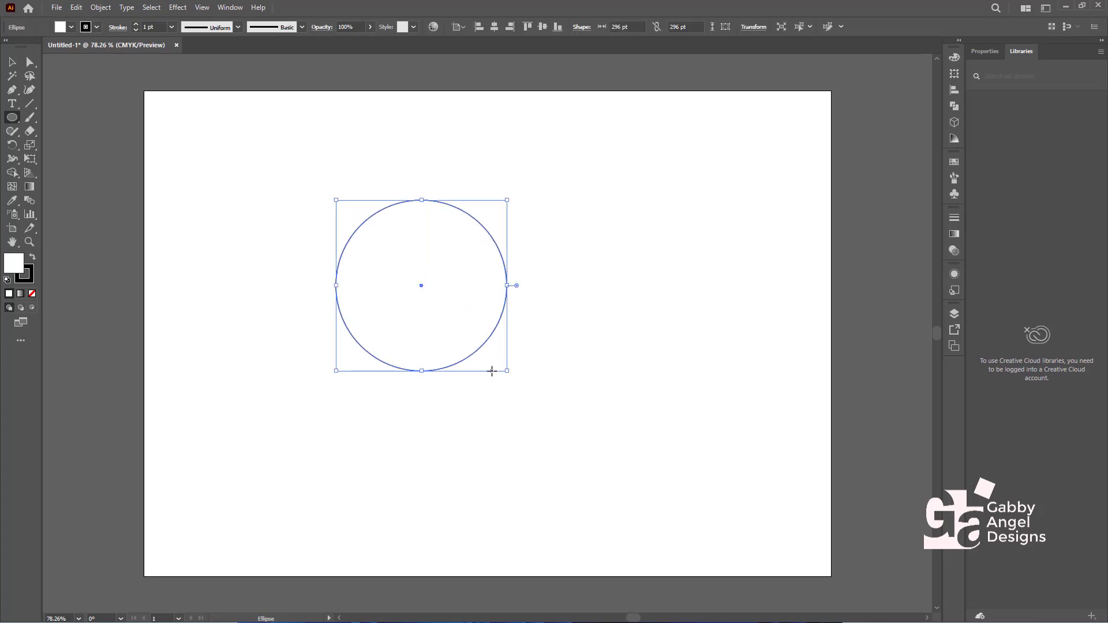
- Remove the circle's fill, leaving only its black outline
{"action": "left_click", "coordinate": [61, 28]}
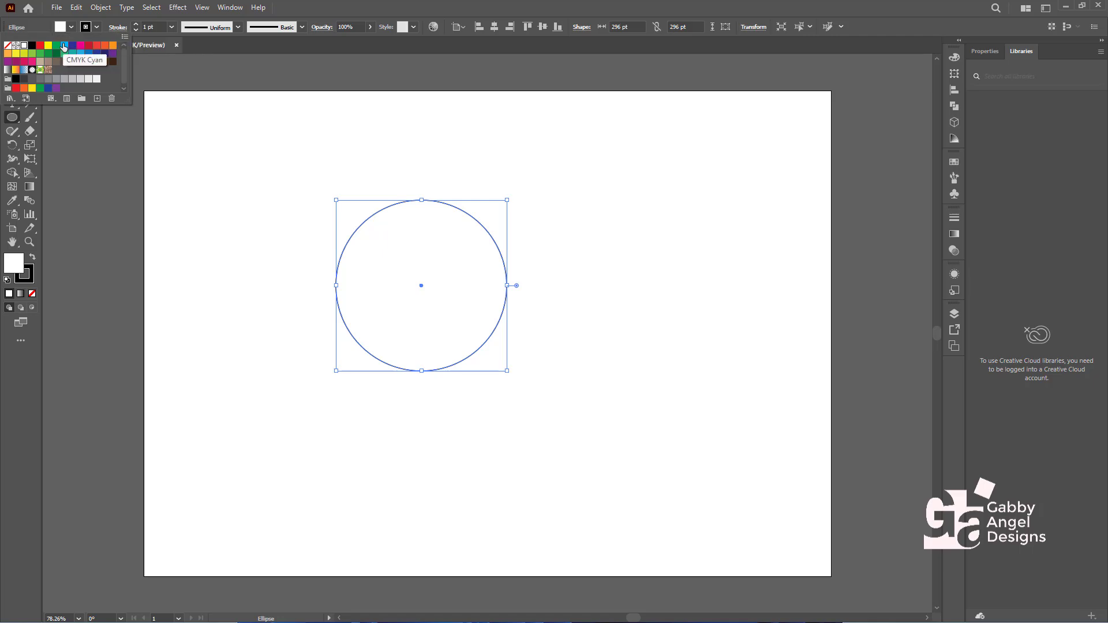
{"action": "left_click", "coordinate": [9, 46]}
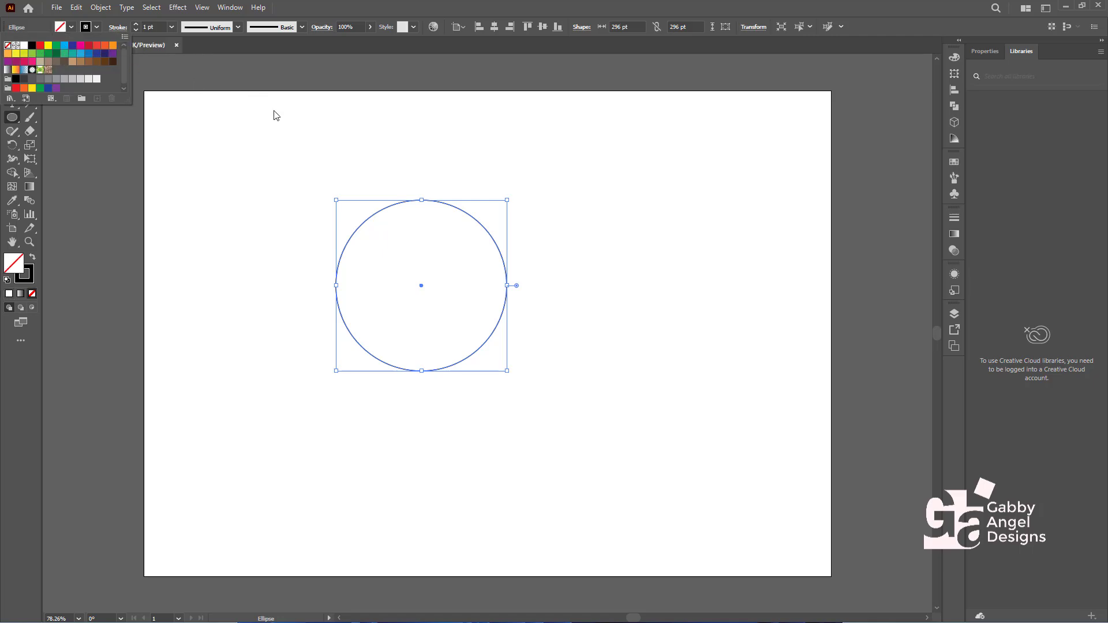
{"action": "left_click", "coordinate": [376, 14]}
{"action": "left_click", "coordinate": [12, 62]}
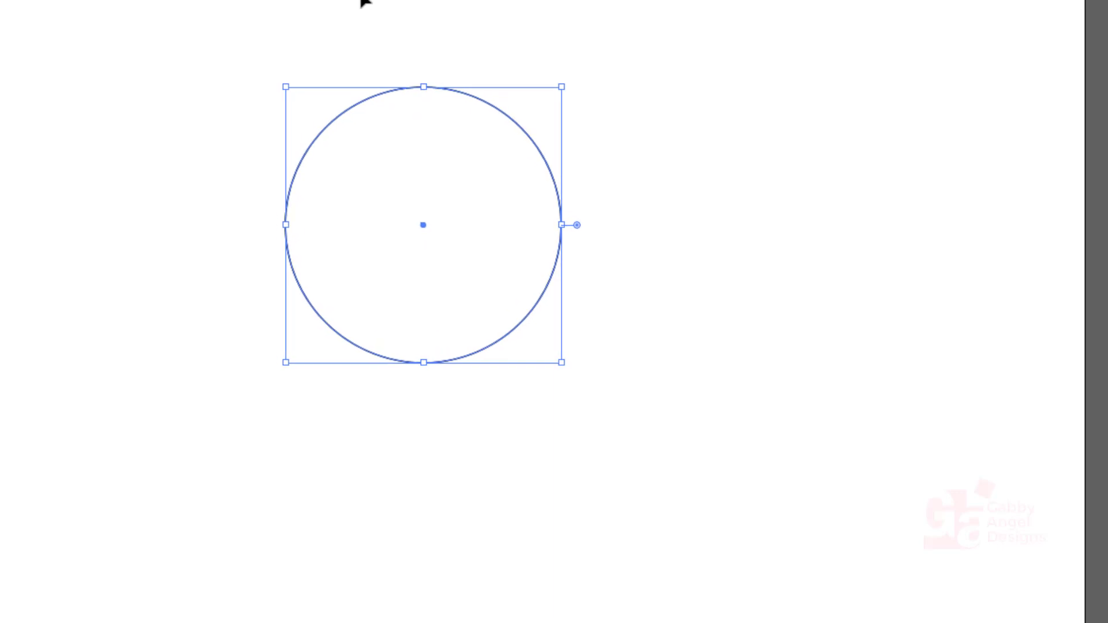
- Add two smaller concentric copies inside the circle, the innermost about 154 pt across
{"action": "key", "text": "a"}
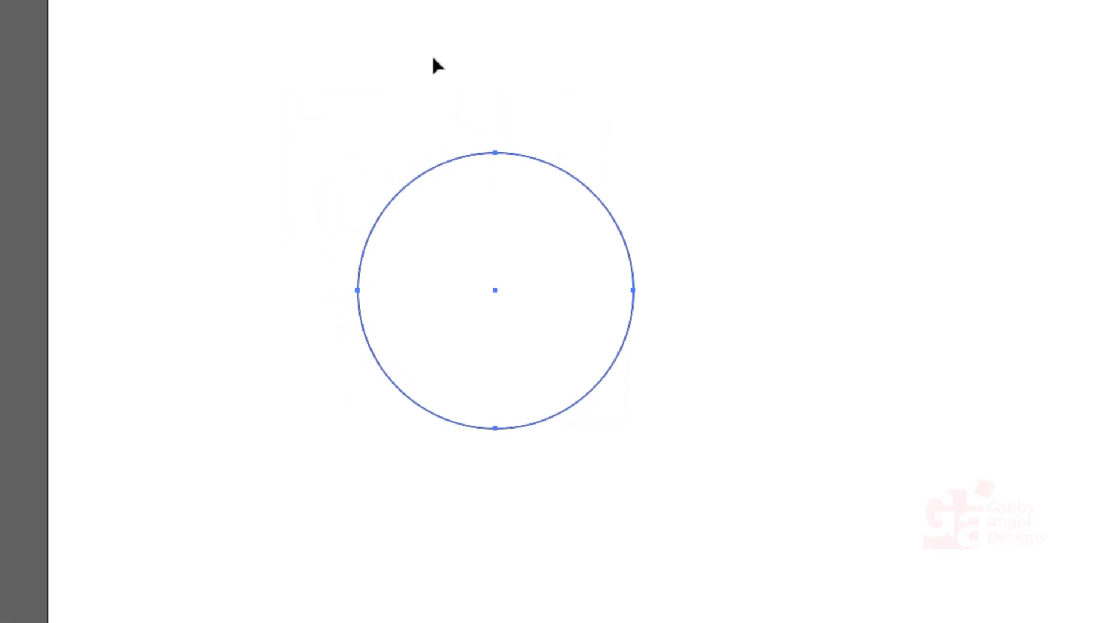
{"action": "key", "text": "v"}
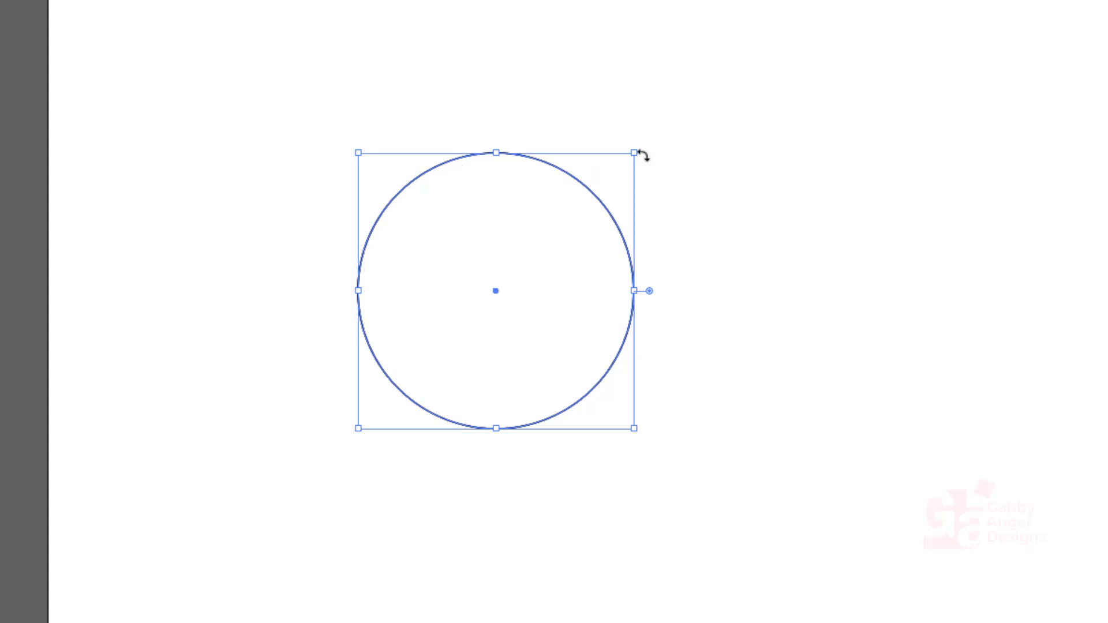
{"action": "left_click_drag", "start_coordinate": [634, 153], "coordinate": [604, 183]}
{"action": "left_click", "coordinate": [565, 249]}
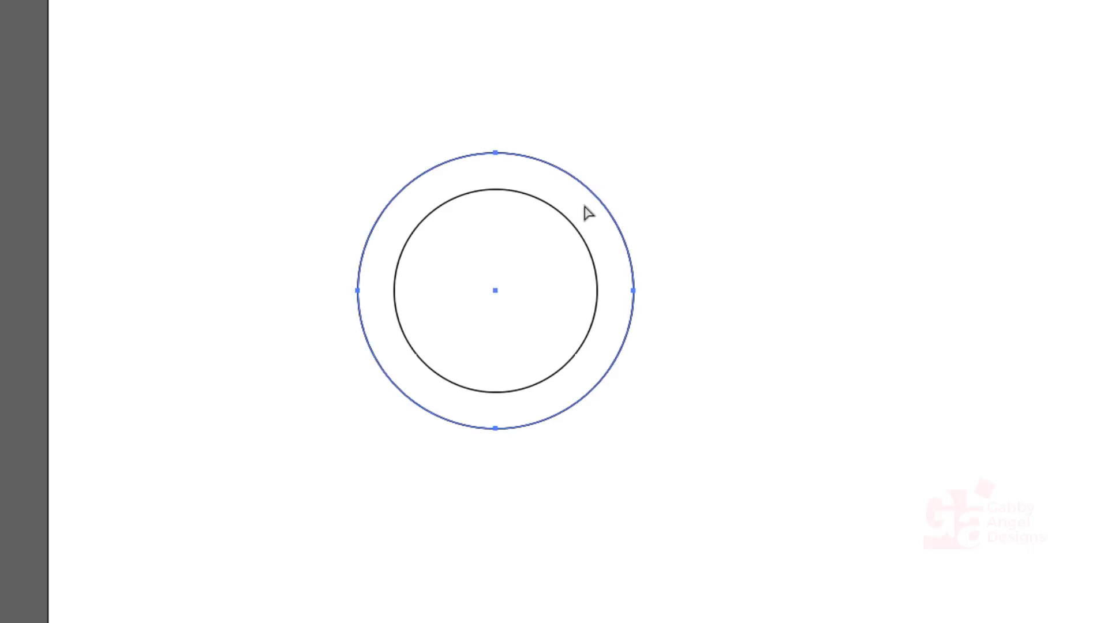
{"action": "left_click", "coordinate": [600, 197]}
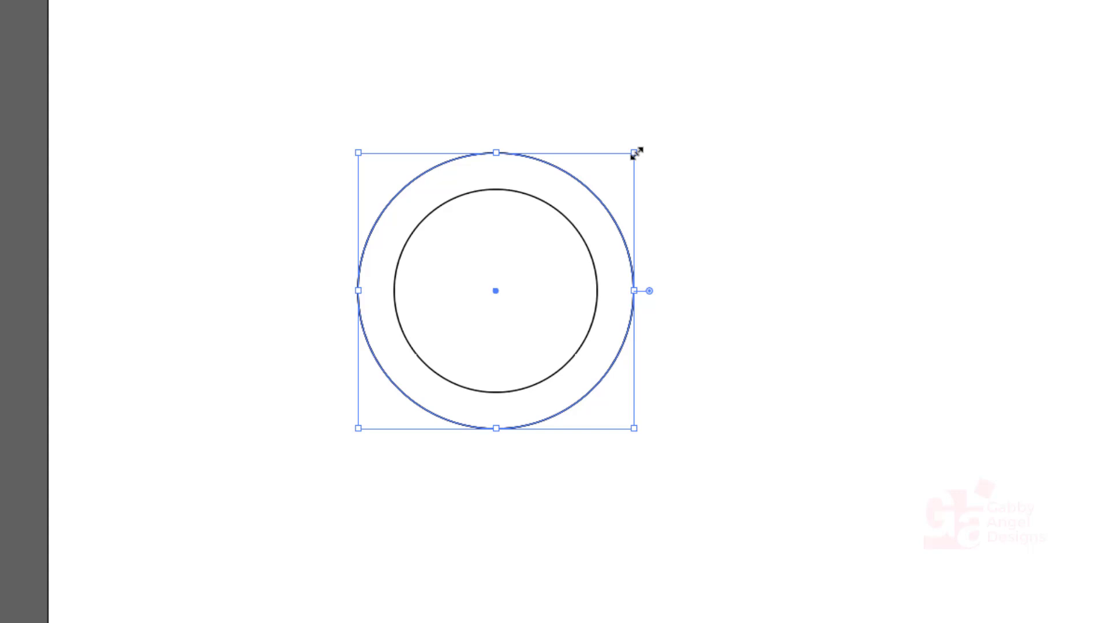
{"action": "left_click_drag", "start_coordinate": [636, 153], "coordinate": [566, 233]}
- Resize the middle circle about its center to about 220 by 208 pt
{"action": "left_click", "coordinate": [566, 223]}
{"action": "left_click", "coordinate": [606, 232]}
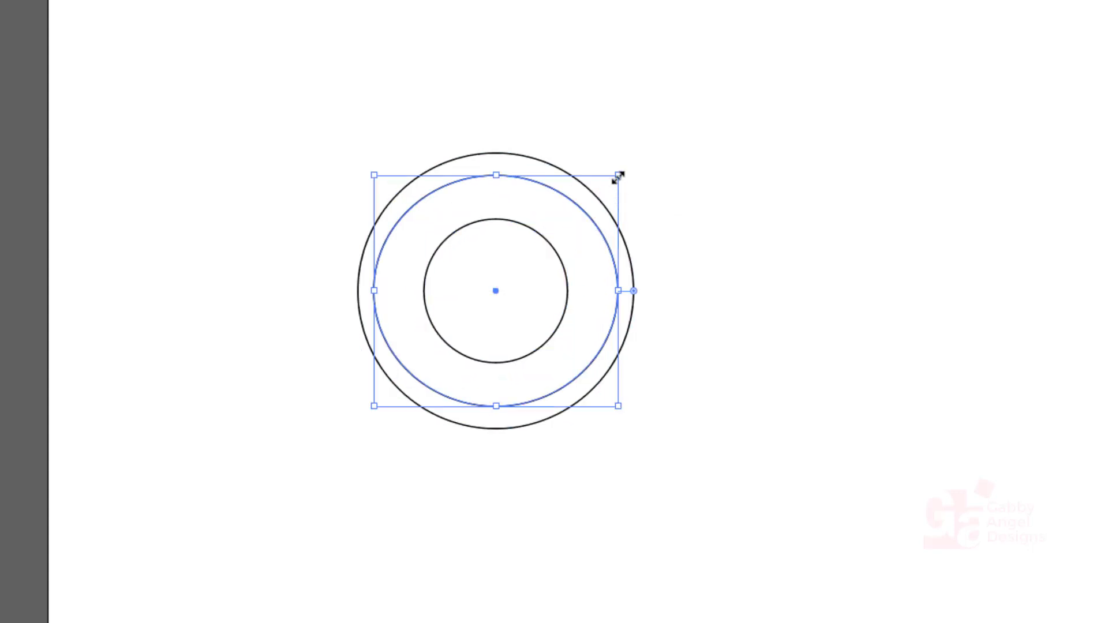
{"action": "left_click_drag", "start_coordinate": [617, 174], "coordinate": [598, 194]}
- Fill the innermost circle with black and set its stroke to None
{"action": "left_click", "coordinate": [543, 237]}
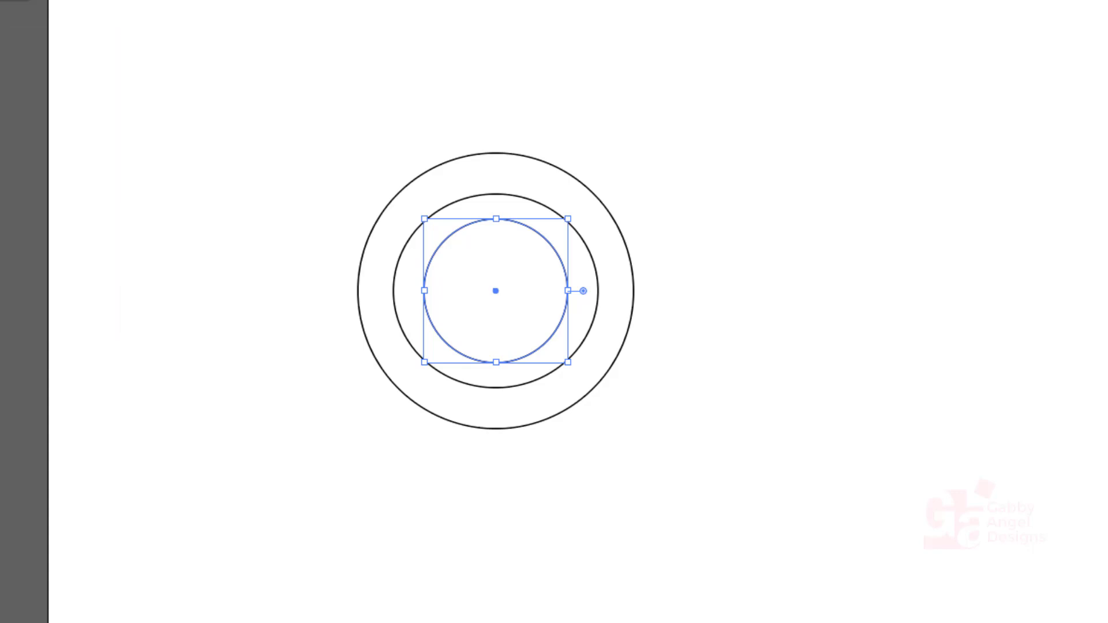
{"action": "key", "text": "shift+x"}
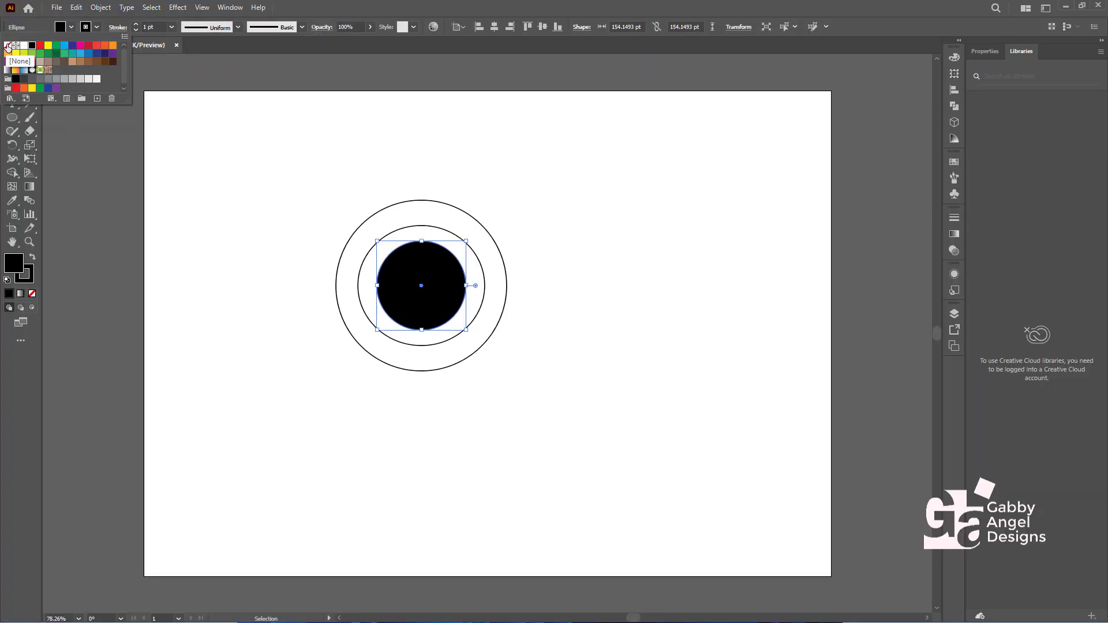
{"action": "left_click", "coordinate": [7, 46]}
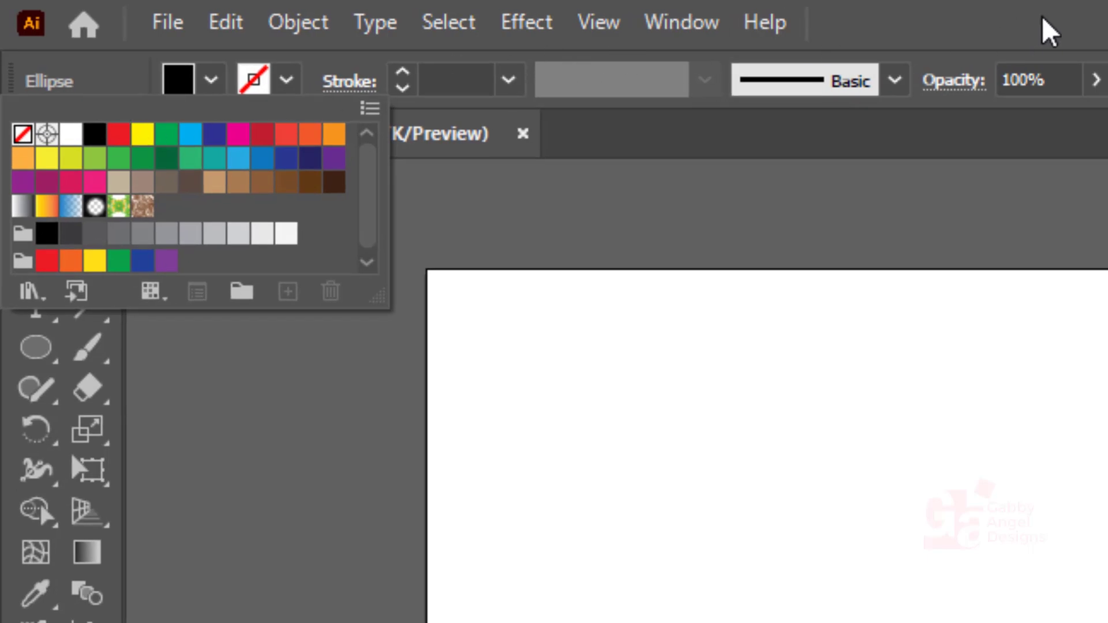
{"action": "key", "text": "Escape"}
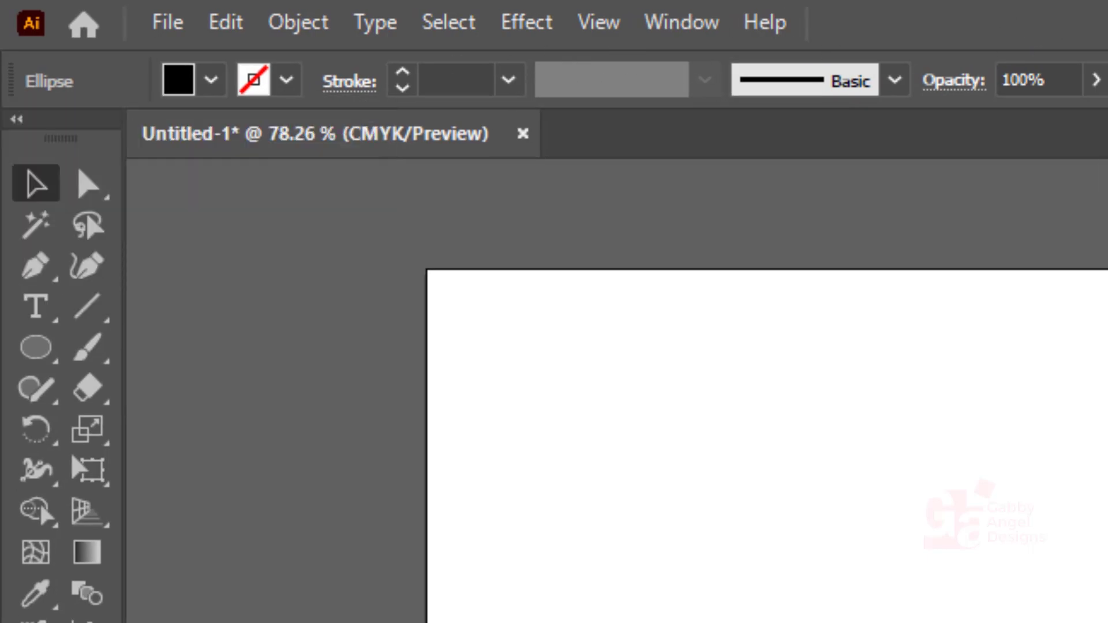
- Set the stroke weight of the outer circle and the middle circle to 4 pt each
{"action": "key", "text": "shift+x"}
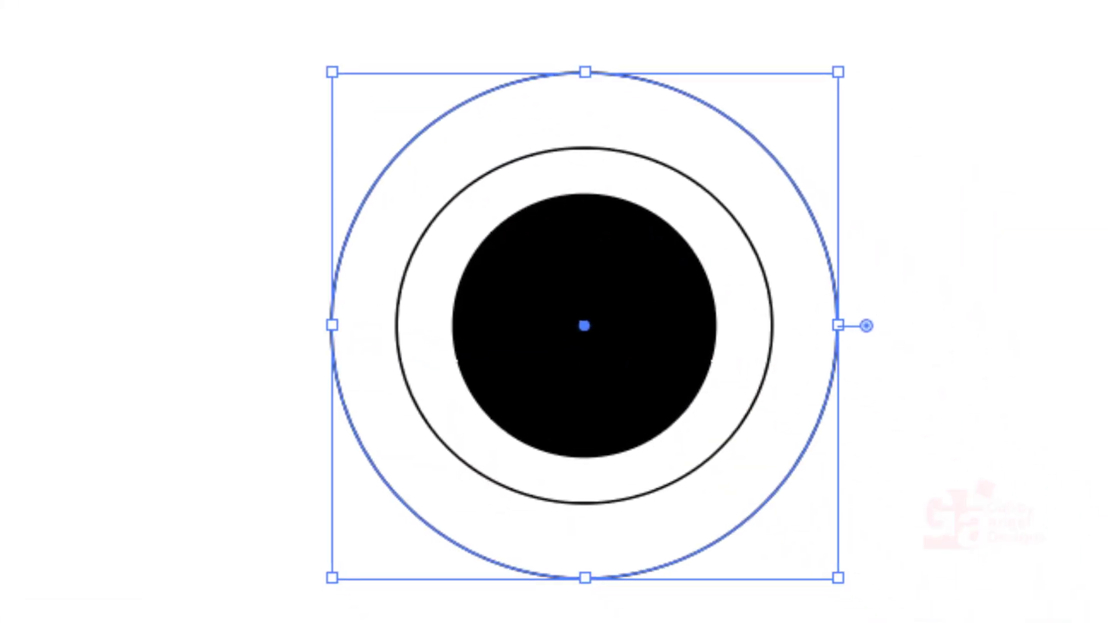
{"action": "key", "text": "Up"}
{"action": "key", "text": "Up"}
{"action": "key", "text": "Up"}
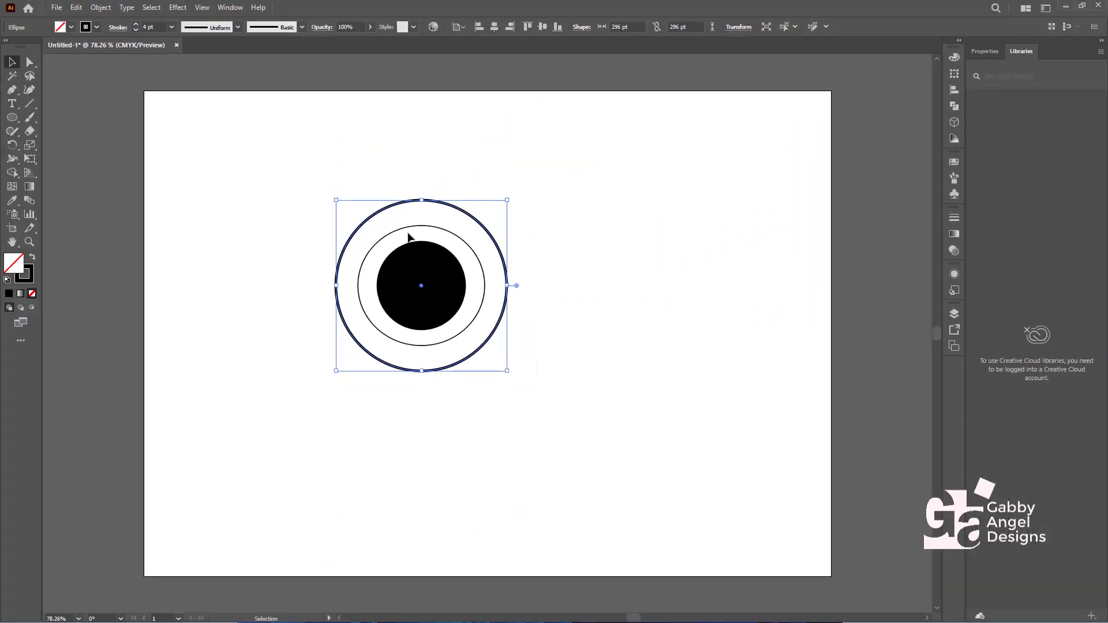
{"action": "left_click", "coordinate": [409, 236]}
{"action": "left_click", "coordinate": [417, 226]}
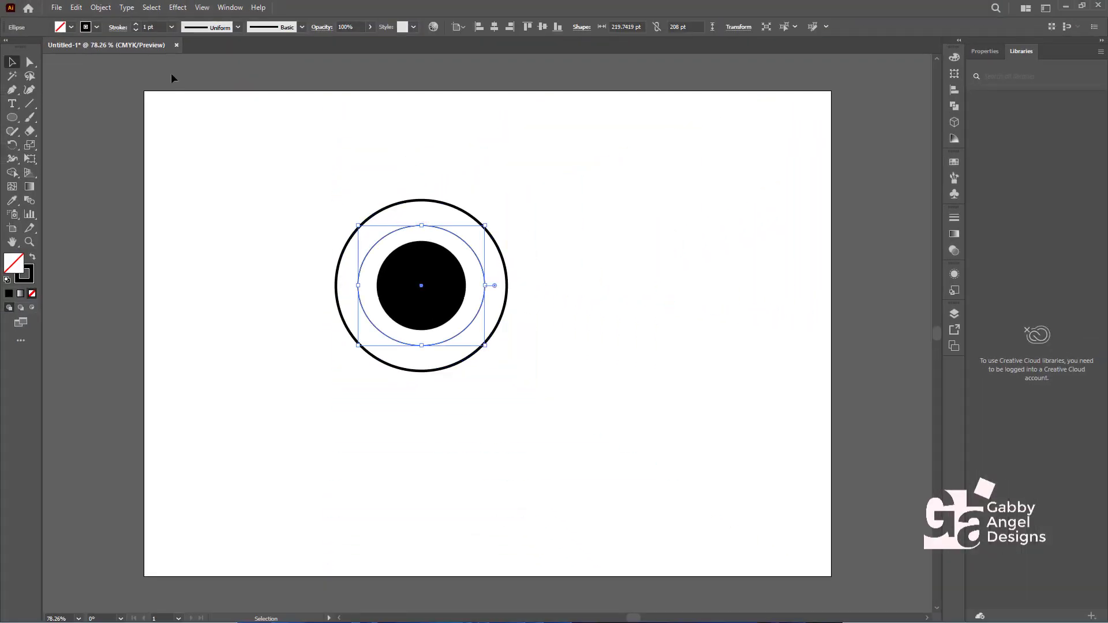
{"action": "left_click", "coordinate": [137, 24]}
{"action": "left_click", "coordinate": [136, 24]}
{"action": "left_click", "coordinate": [137, 24]}
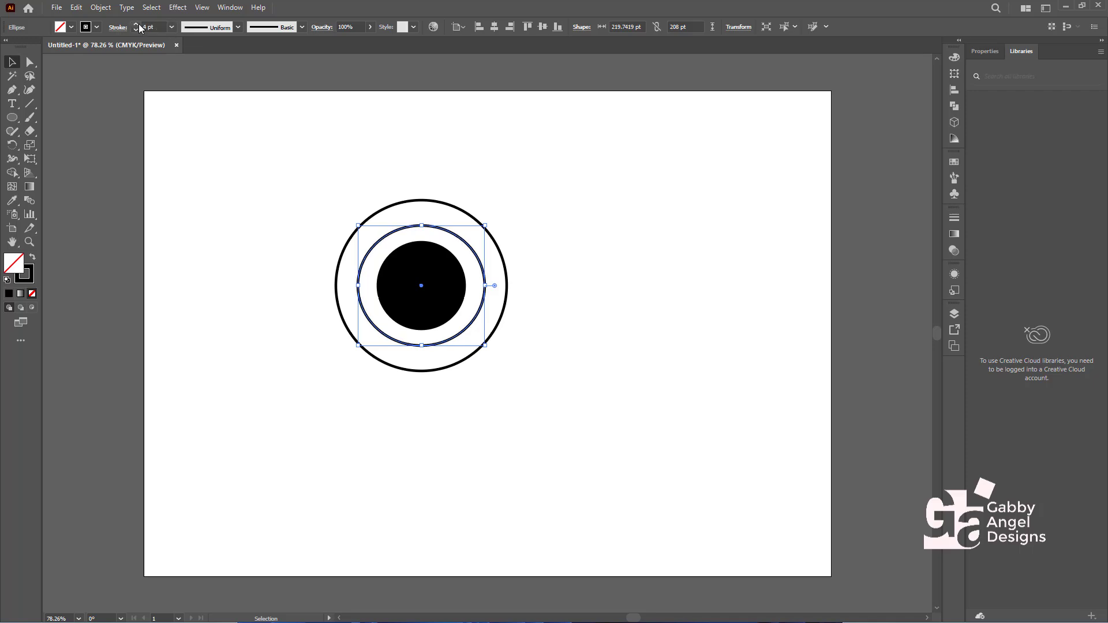
- Scale all three circles down together to about 126 pt across and move them to the artboard's upper-left corner
{"action": "left_click_drag", "start_coordinate": [619, 153], "coordinate": [273, 464]}
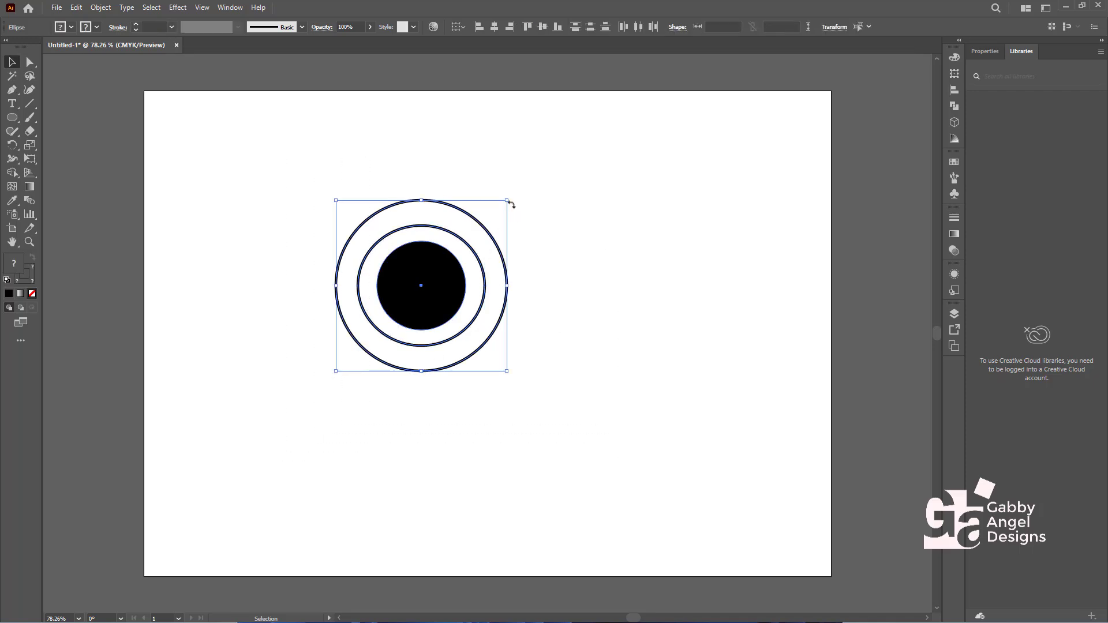
{"action": "left_click_drag", "start_coordinate": [509, 202], "coordinate": [470, 229]}
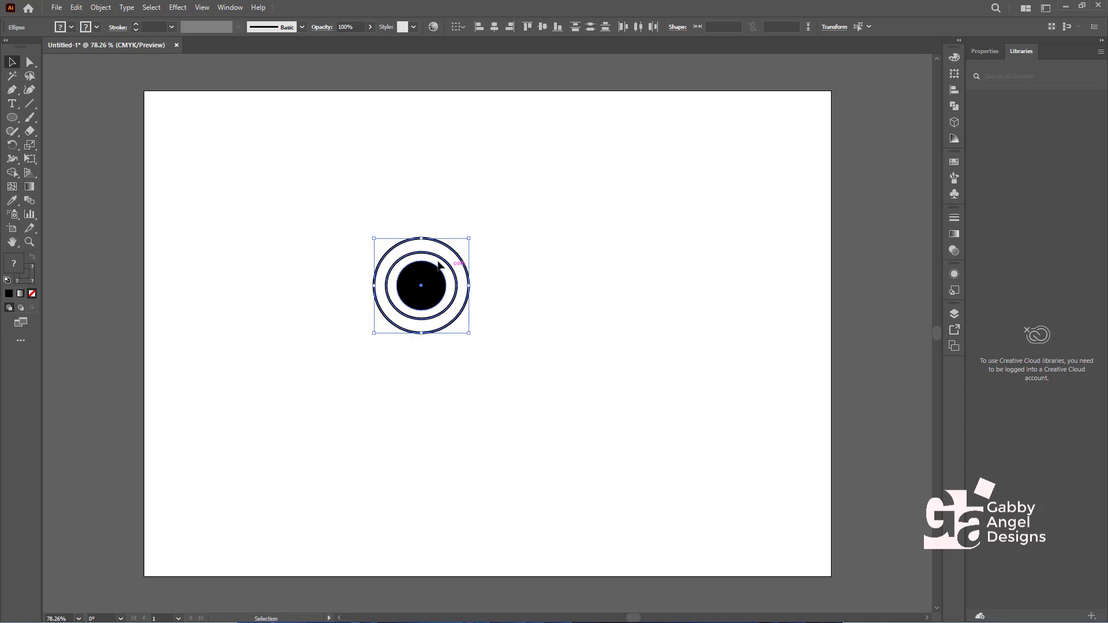
{"action": "left_click_drag", "start_coordinate": [443, 265], "coordinate": [146, 236]}
- Group the three concentric circles and scale them down a little further in the artboard's upper-left corner
{"action": "double_click", "coordinate": [237, 124]}
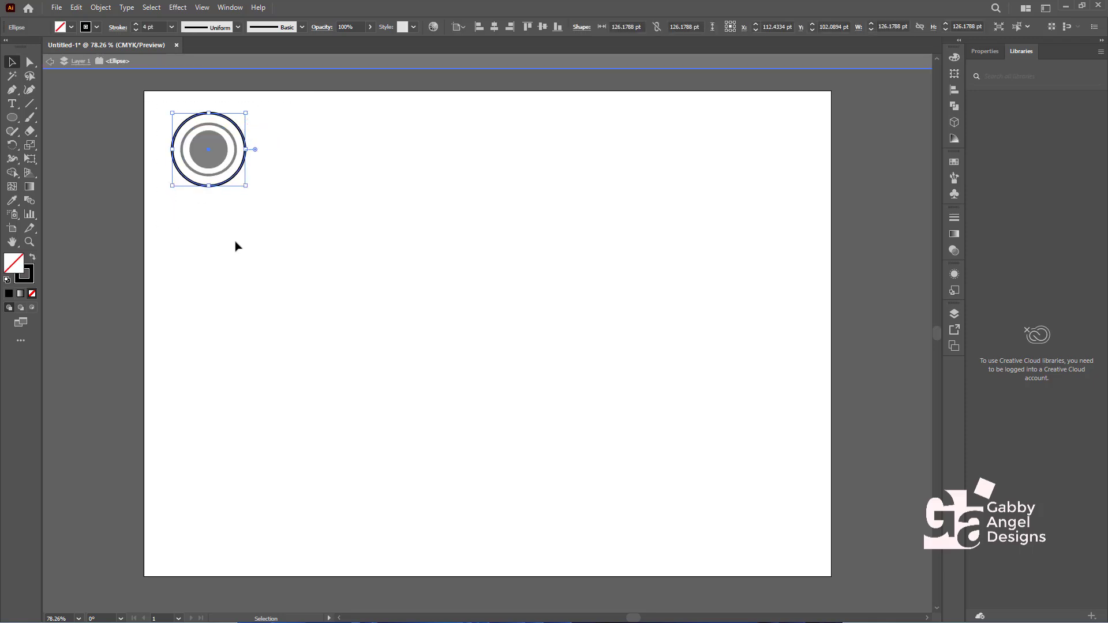
{"action": "double_click", "coordinate": [301, 217]}
{"action": "left_click_drag", "start_coordinate": [269, 101], "coordinate": [144, 232]}
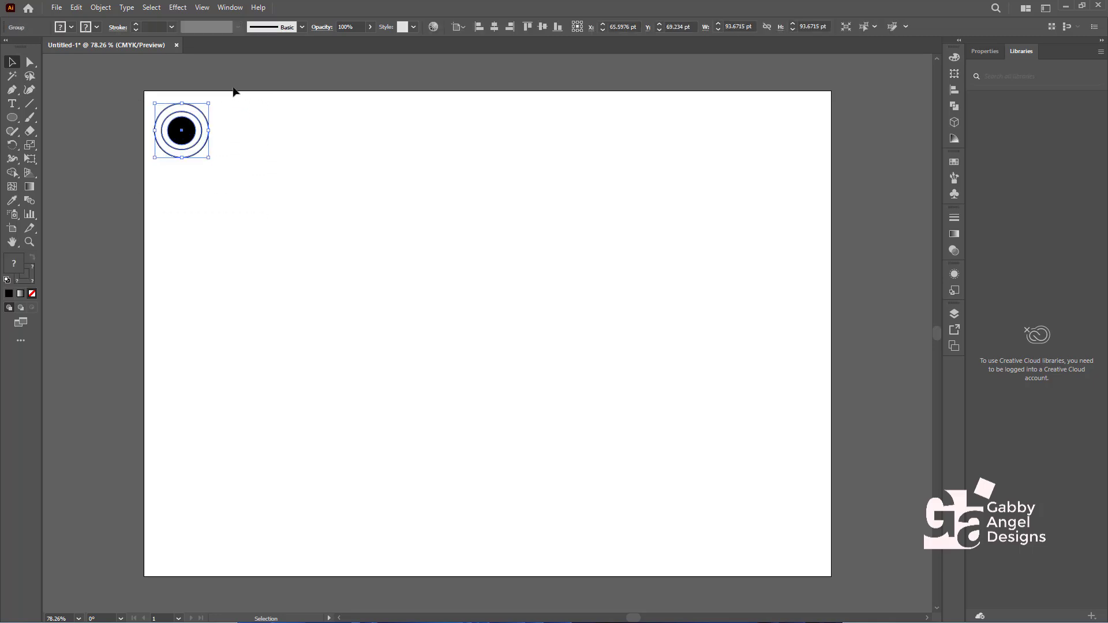
{"action": "left_click_drag", "start_coordinate": [237, 91], "coordinate": [117, 205]}
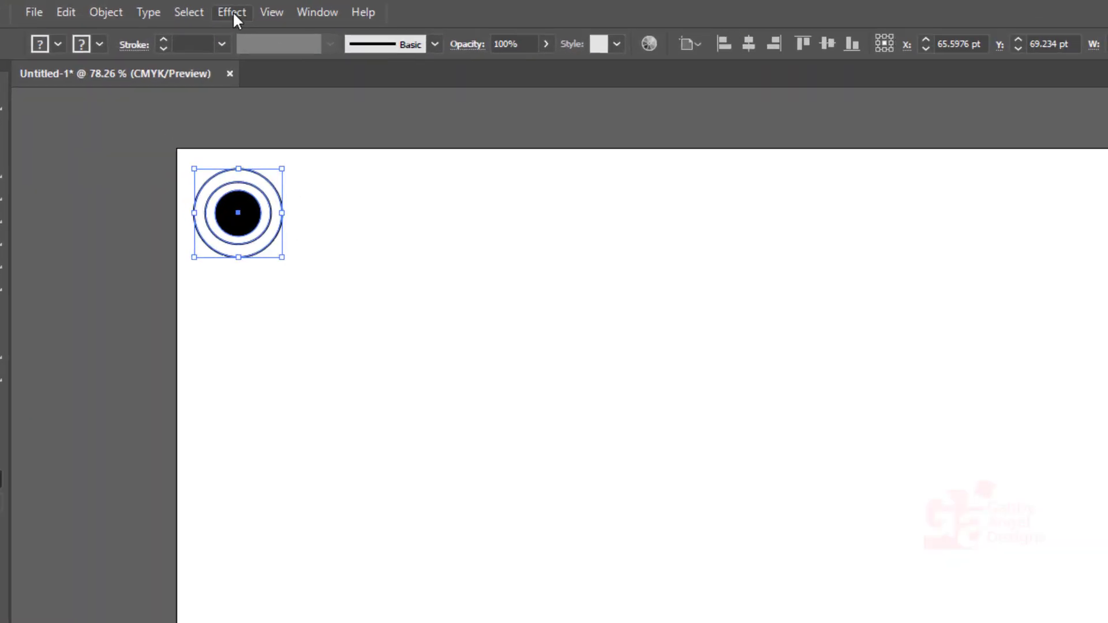
- Apply a Grid repeat to the circle group and extend it across the artboard's width to eleven columns
{"action": "left_click", "coordinate": [105, 14]}
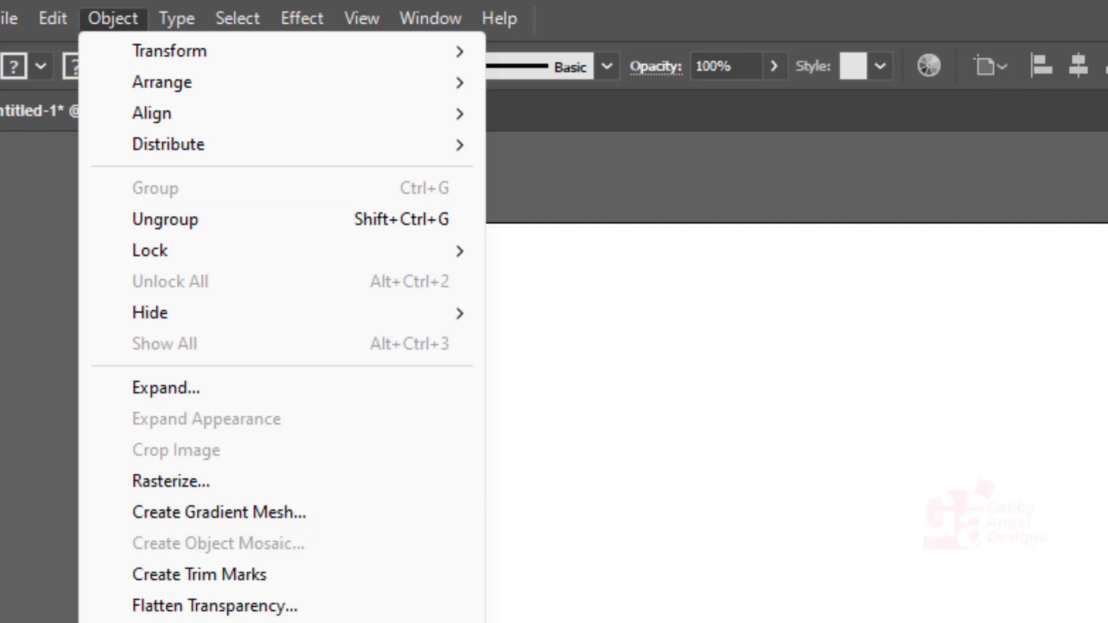
{"action": "mouse_move", "coordinate": [372, 411]}
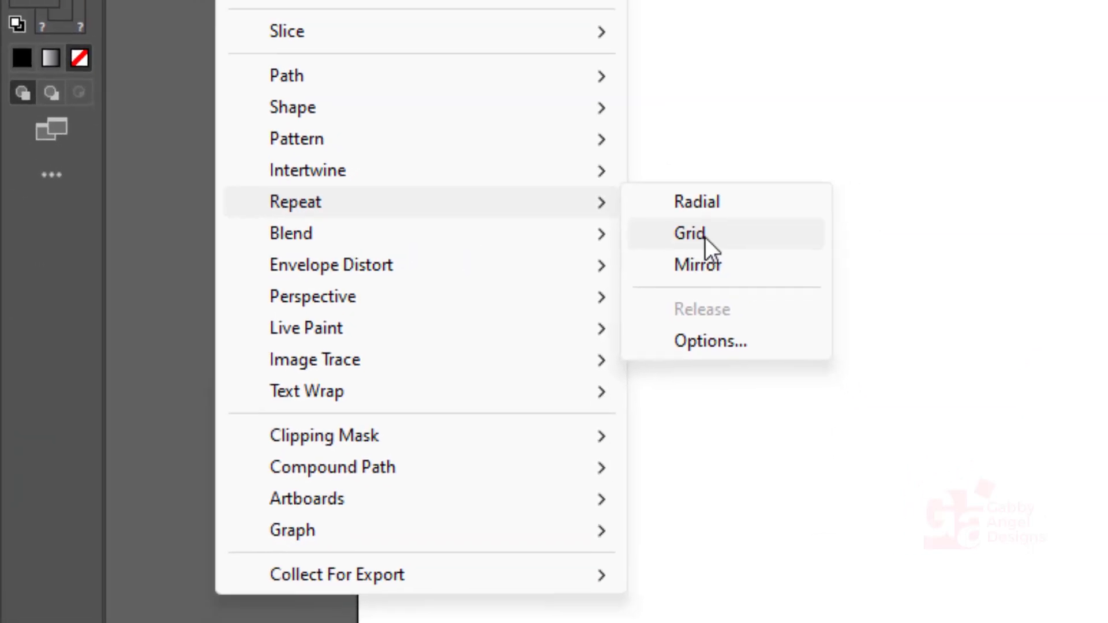
{"action": "left_click", "coordinate": [705, 235]}
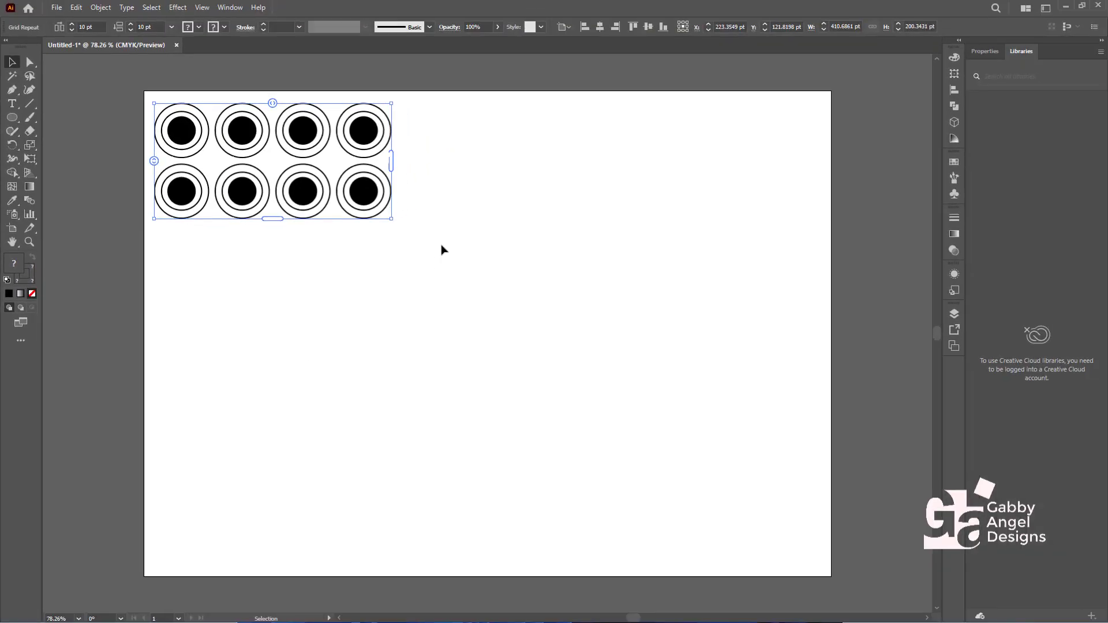
{"action": "left_click_drag", "start_coordinate": [391, 159], "coordinate": [818, 149]}
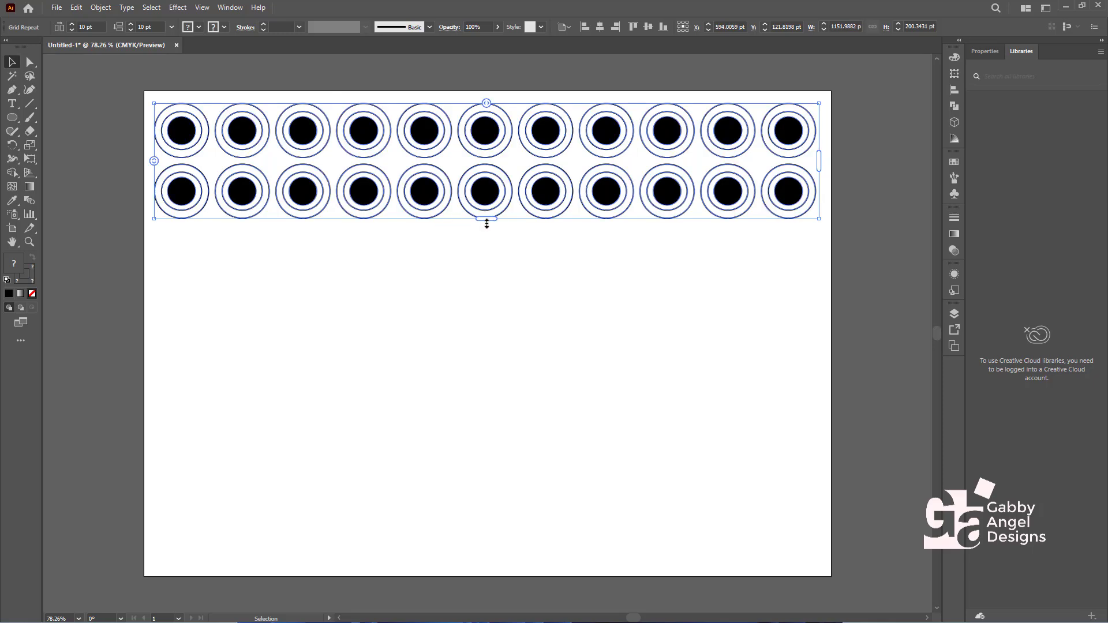
- Extend the grid repeat down the artboard's full height to eight rows and tighten the row spacing to about -43 pt
{"action": "left_click_drag", "start_coordinate": [486, 224], "coordinate": [486, 574]}
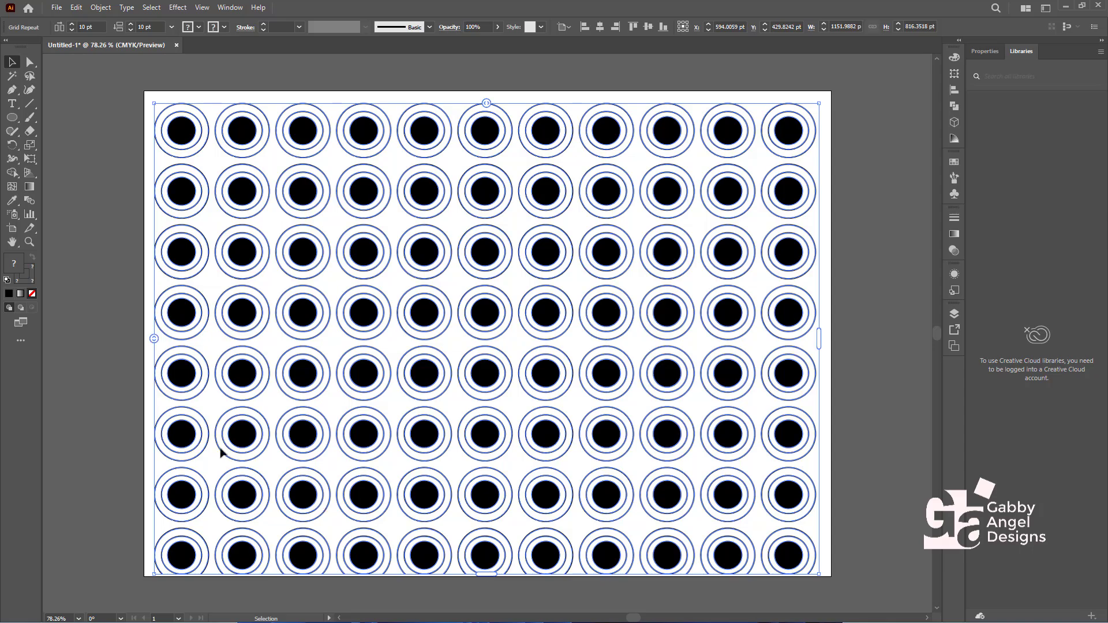
{"action": "left_click_drag", "start_coordinate": [154, 340], "coordinate": [158, 312]}
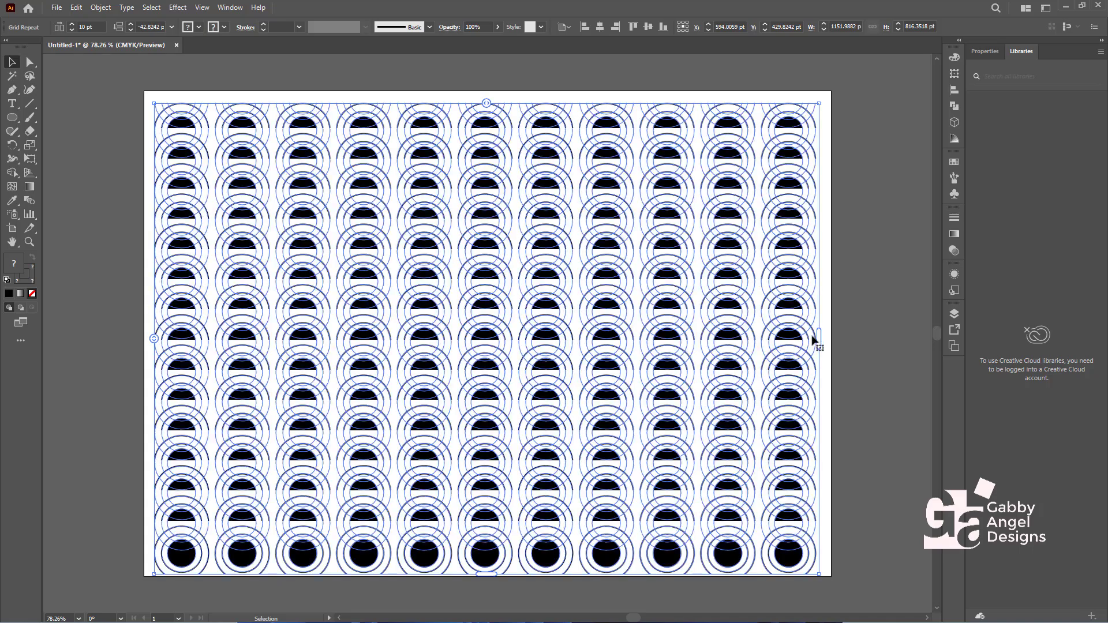
- Trim the grid repeat's height to about 798 pt and reduce its column spacing to about -20 pt
{"action": "mouse_move", "coordinate": [819, 343]}
{"action": "left_mouse_down"}
{"action": "mouse_move", "coordinate": [838, 334]}
{"action": "mouse_move", "coordinate": [820, 351]}
{"action": "left_mouse_up"}
{"action": "left_click_drag", "start_coordinate": [491, 576], "coordinate": [502, 563]}
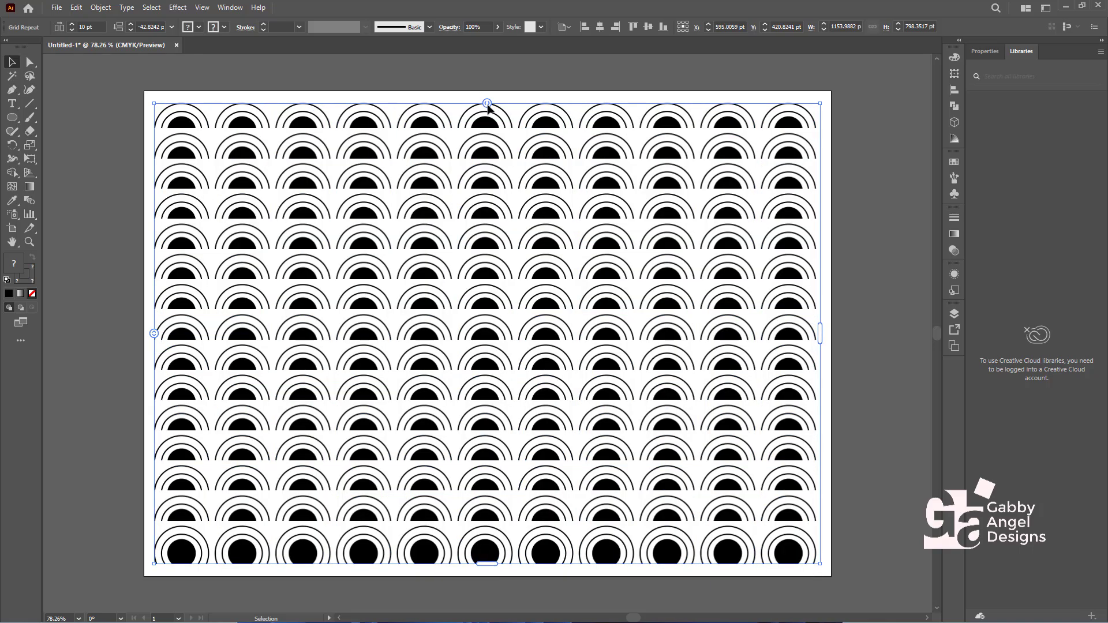
{"action": "left_click_drag", "start_coordinate": [488, 104], "coordinate": [458, 110]}
{"action": "left_click", "coordinate": [874, 326]}
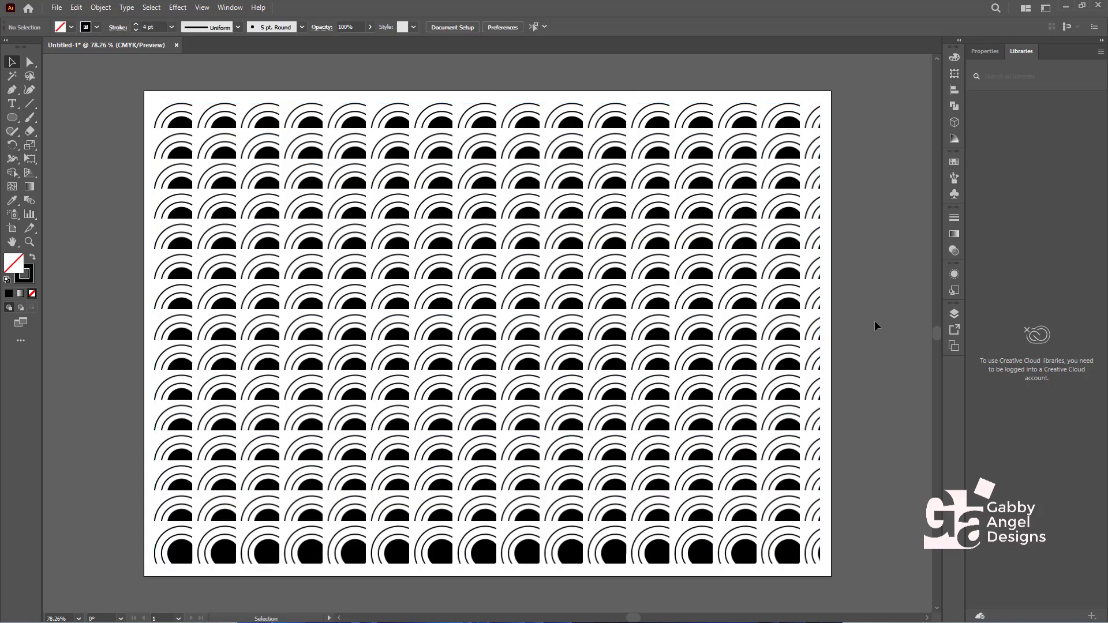
- Move and extend the grid repeat to fill the artboard at about 1178 by 829 pt, with column spacing of about -19 pt
{"action": "left_click_drag", "start_coordinate": [844, 574], "coordinate": [144, 97]}
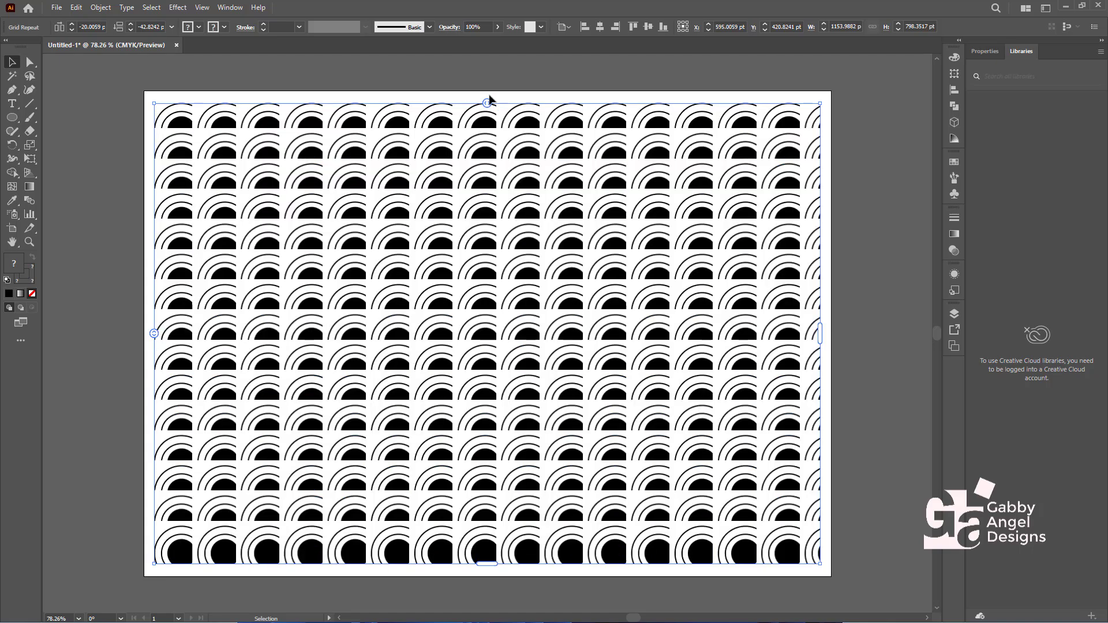
{"action": "left_click_drag", "start_coordinate": [493, 565], "coordinate": [493, 576]}
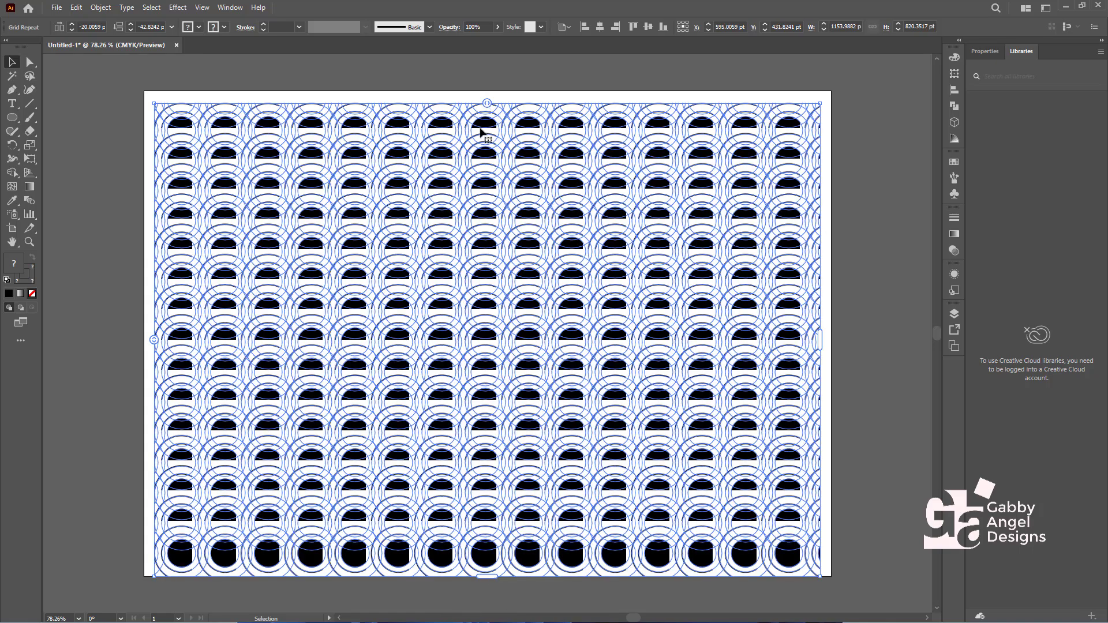
{"action": "left_click_drag", "start_coordinate": [483, 128], "coordinate": [477, 119]}
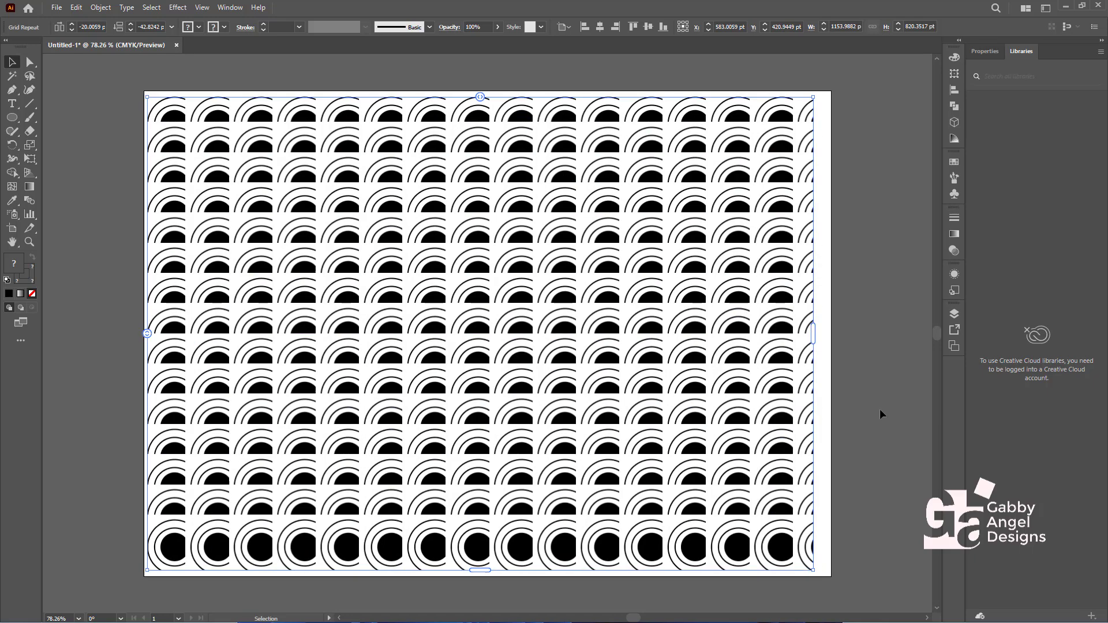
{"action": "left_click_drag", "start_coordinate": [815, 341], "coordinate": [827, 337]}
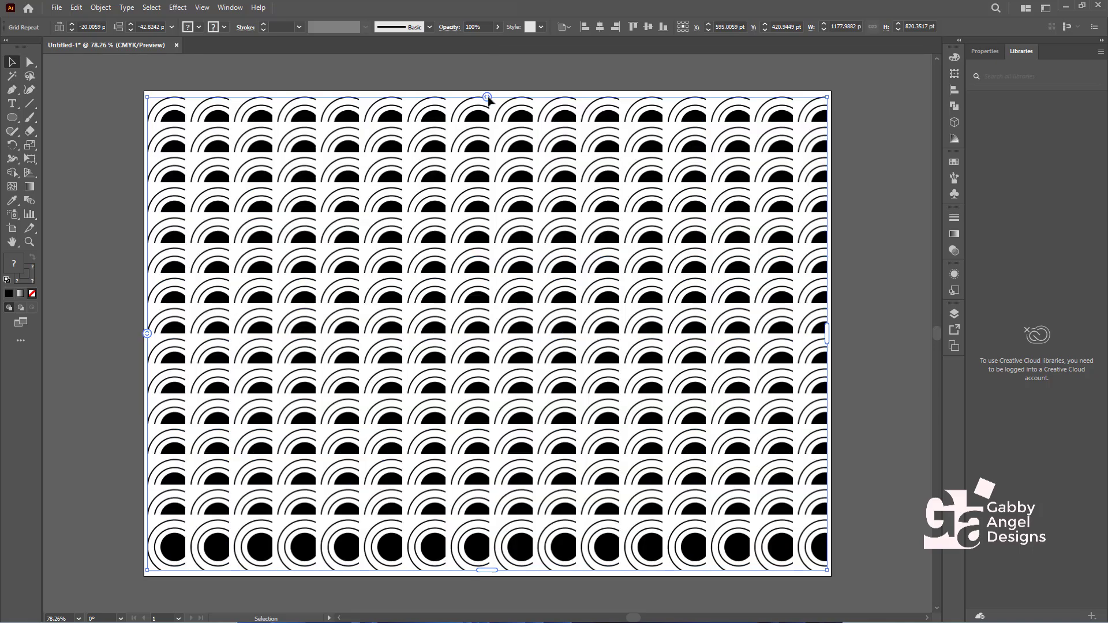
{"action": "left_click_drag", "start_coordinate": [487, 98], "coordinate": [488, 96]}
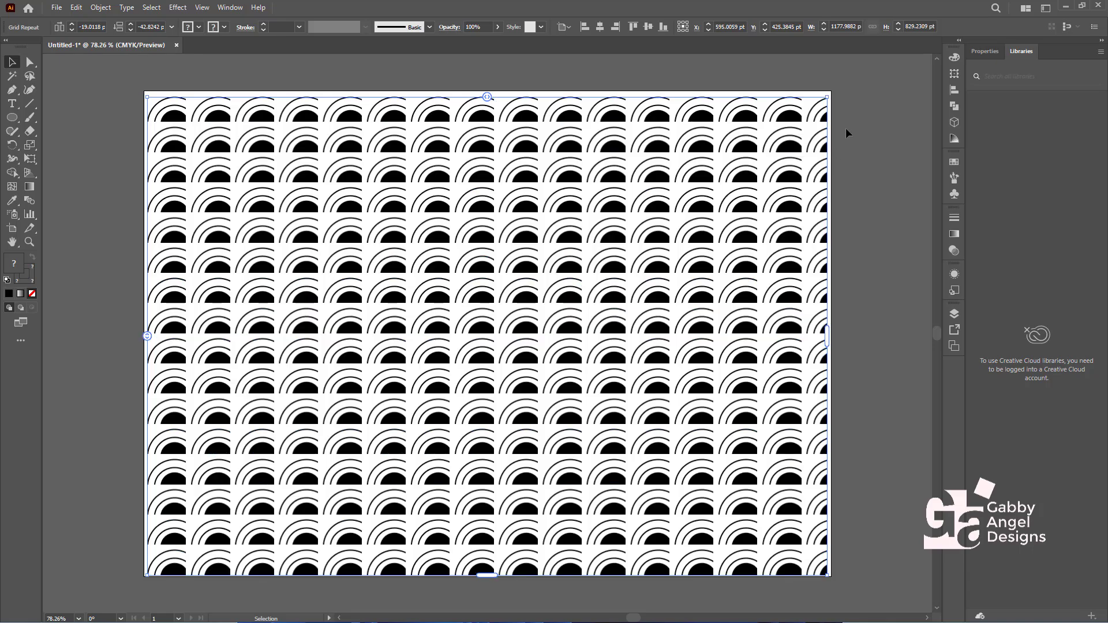
{"action": "left_click", "coordinate": [869, 109]}
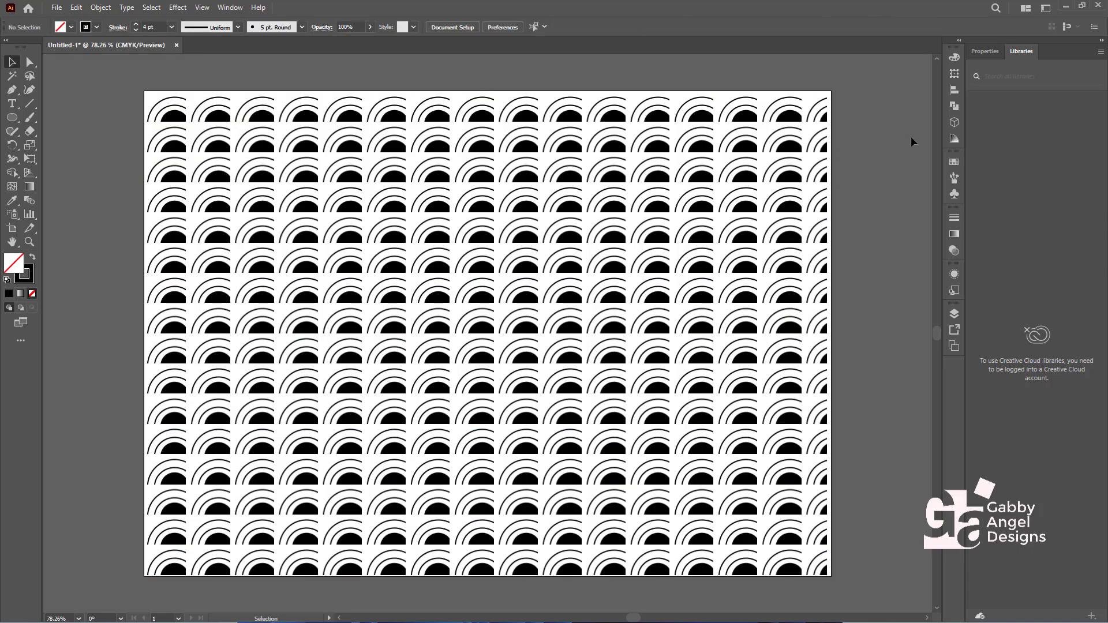